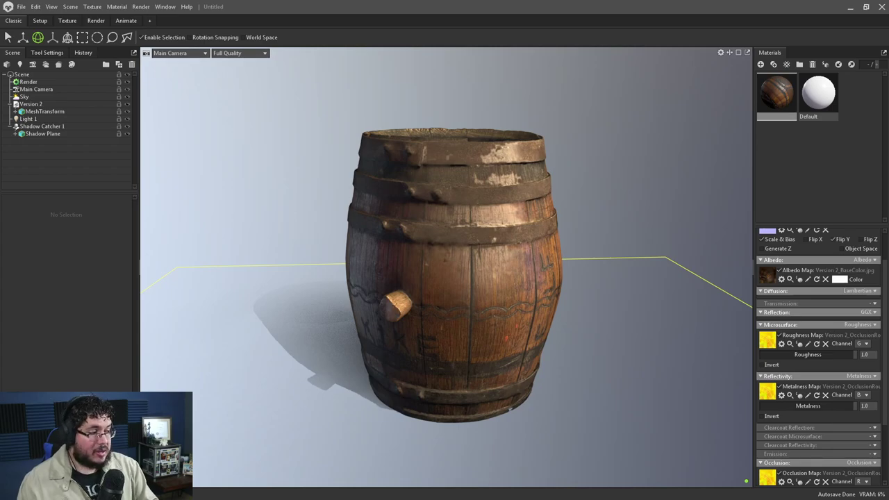
- Select the barrel mesh, inspect it in wireframe view, then return to full-quality rendering
click(520, 342)
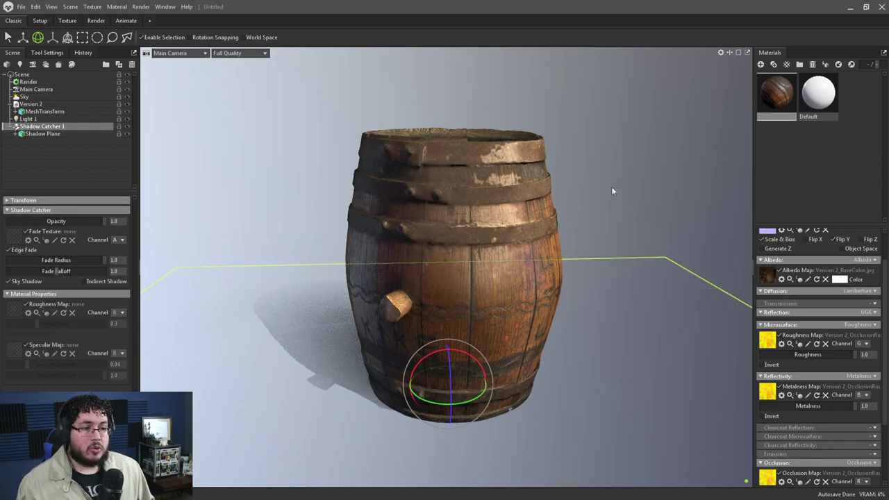
drag(600, 271, 518, 250)
click(518, 250)
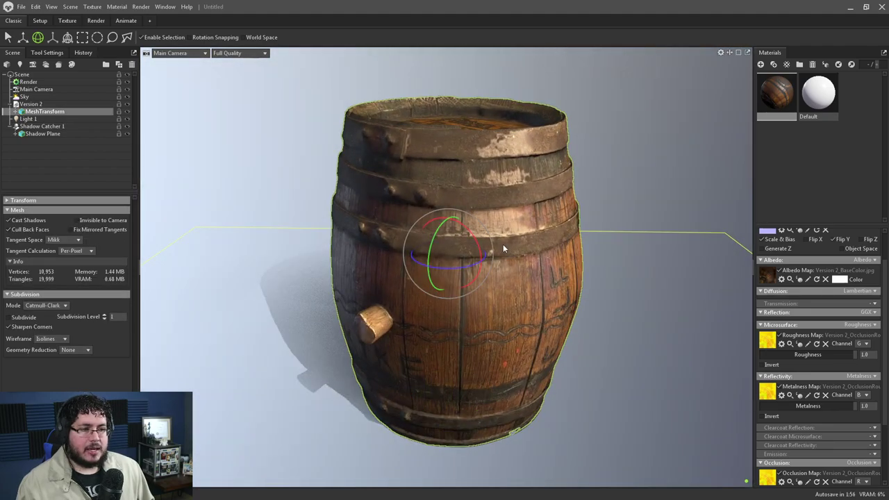
click(240, 52)
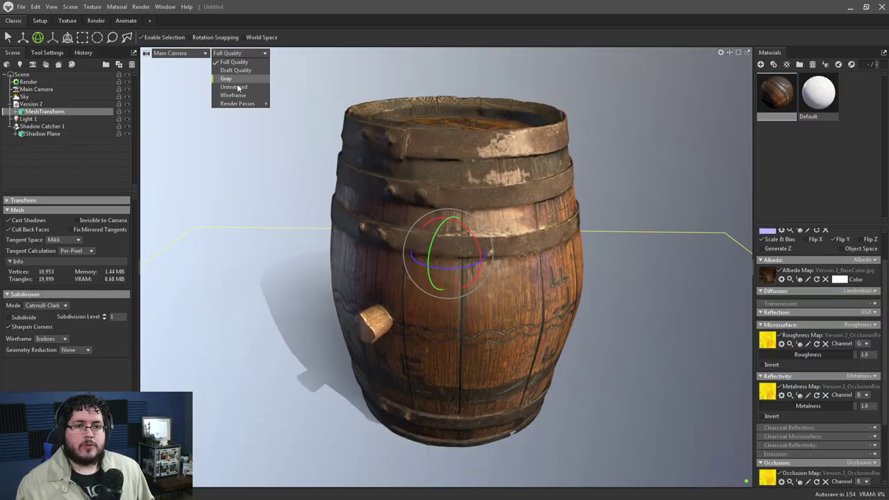
click(238, 96)
drag(257, 122, 312, 130)
click(252, 53)
click(238, 61)
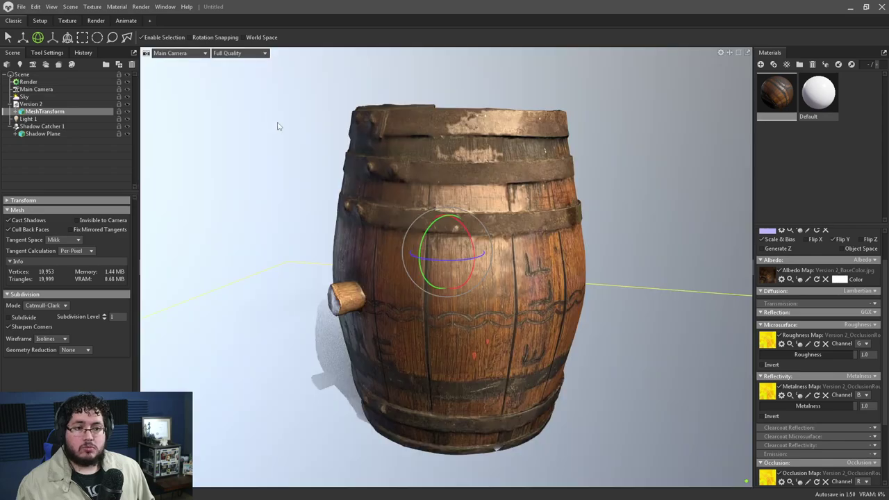
drag(168, 120, 516, 271)
- Duplicate the barrel and rotate the copy about 30 degrees
key(w)
drag(412, 239, 627, 309)
key(ctrl+d)
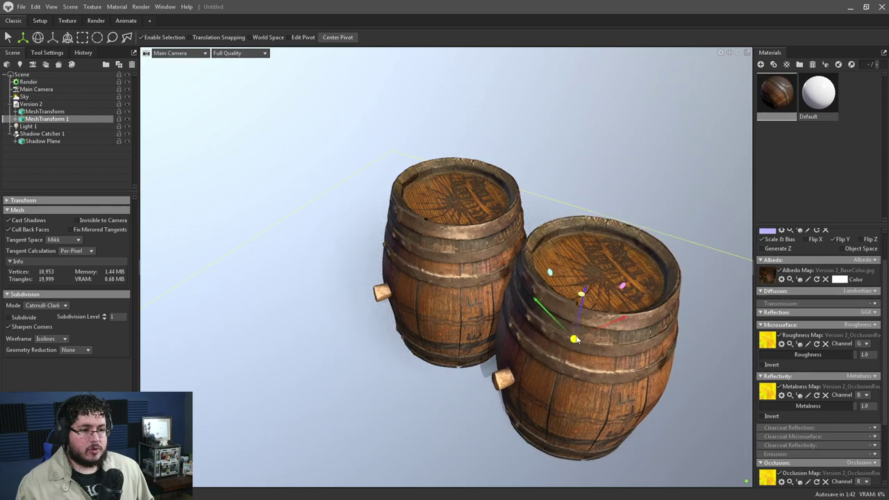
key(e)
drag(559, 364, 563, 327)
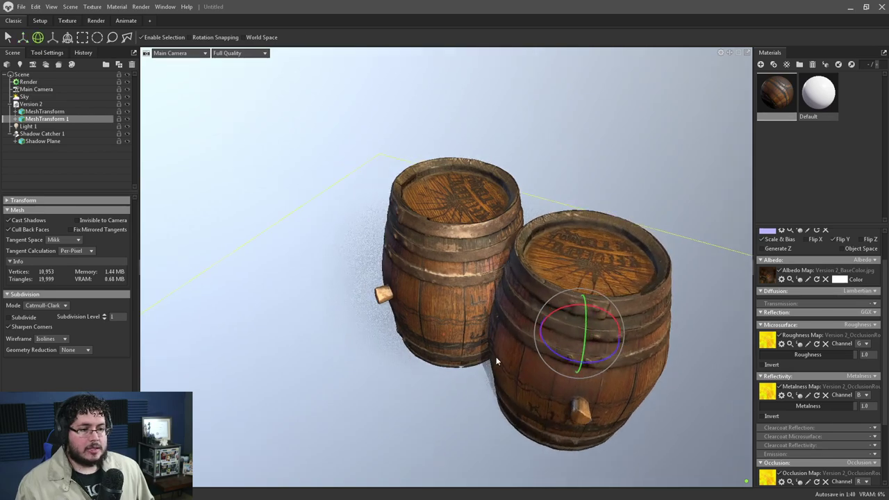
scroll(496, 356, down, 4)
drag(496, 356, 331, 316)
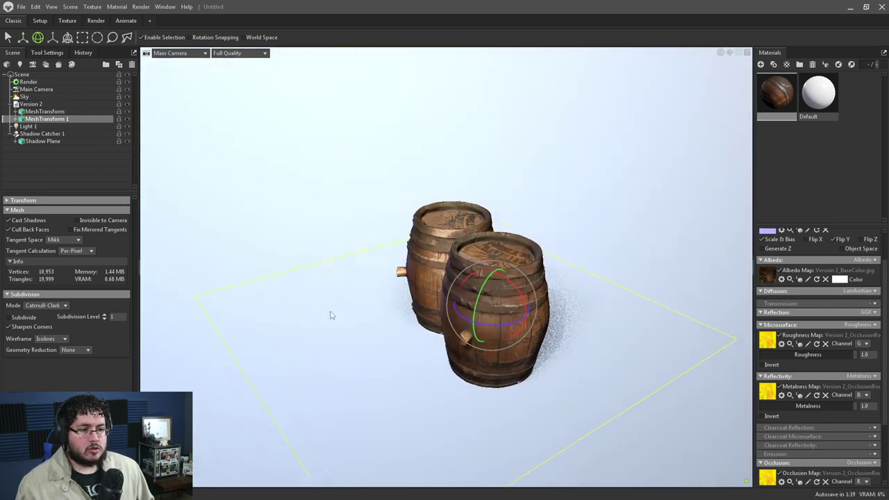
drag(509, 339, 463, 383)
- Duplicate the barrel again, move the third copy to the right, and view the cluster from above
key(ctrl+d)
key(w)
drag(475, 319, 492, 223)
click(594, 238)
scroll(593, 238, up, 5)
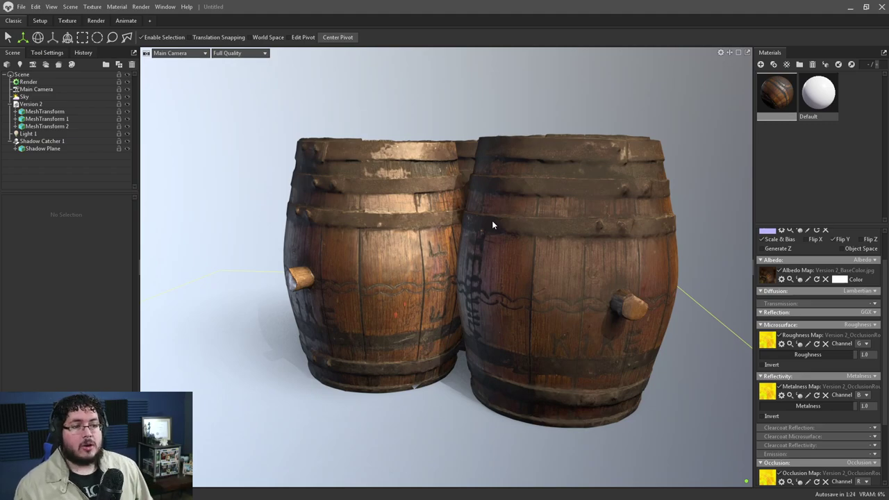
drag(492, 222, 488, 304)
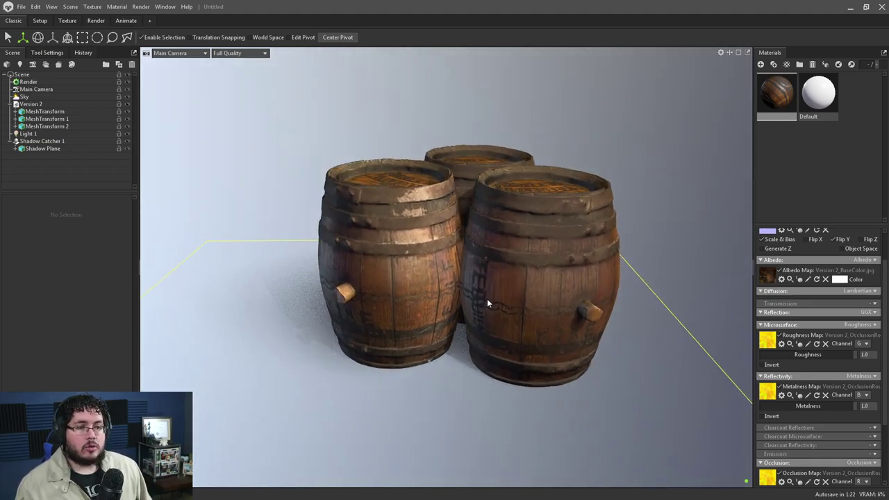
scroll(543, 306, up, 3)
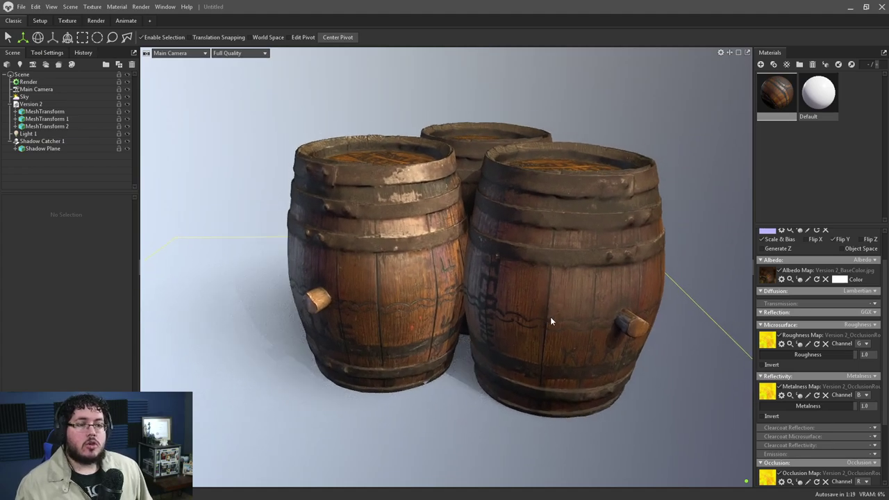
scroll(550, 316, down, 2)
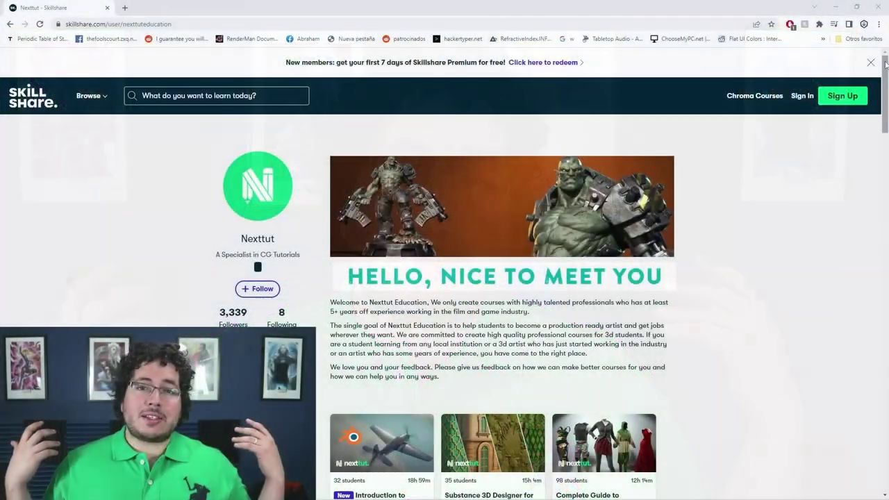
- Scroll down the Nexttut Skillshare profile to the course cards
scroll(884, 66, down, 2)
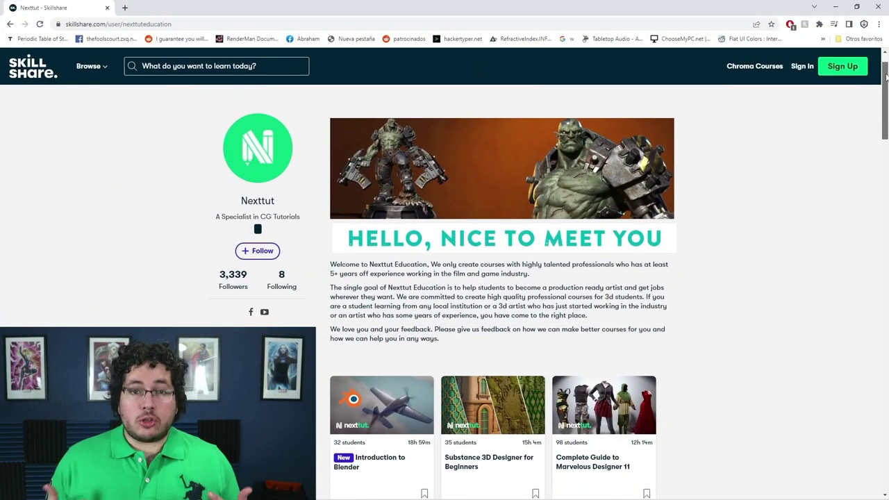
scroll(445, 278, down, 3)
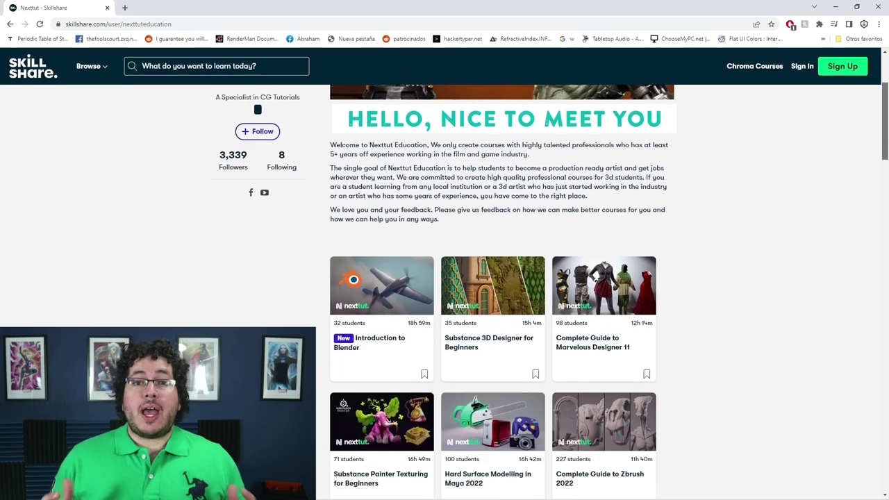
scroll(445, 278, down, 1)
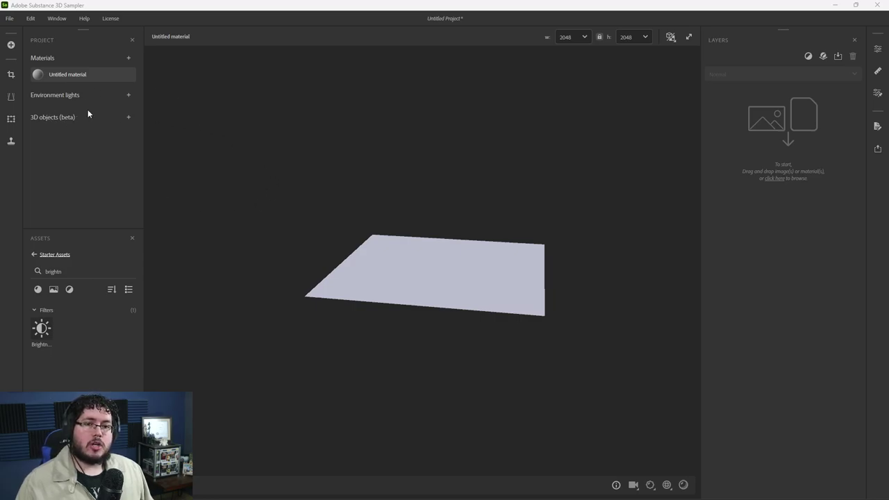
- Start a new 3D capture and import every barrel photo from the 3DScan folder
click(128, 116)
click(148, 137)
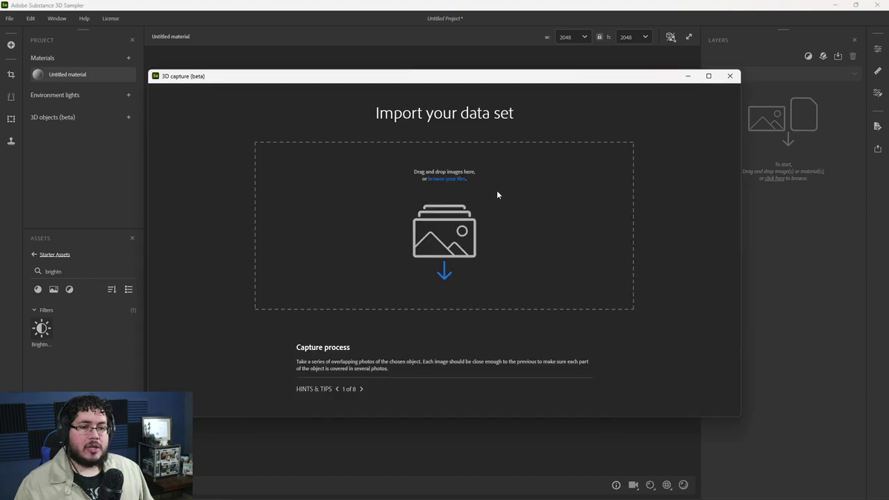
click(447, 180)
click(306, 170)
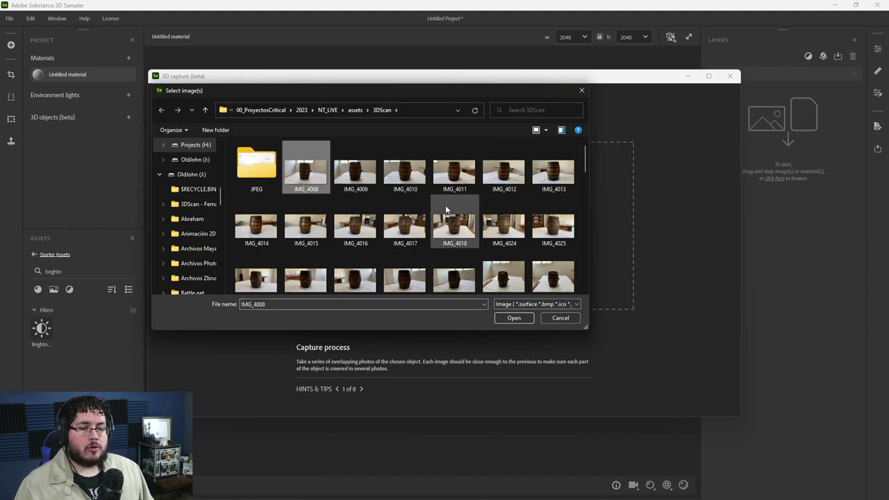
scroll(459, 203, down, 1)
scroll(484, 194, down, 10)
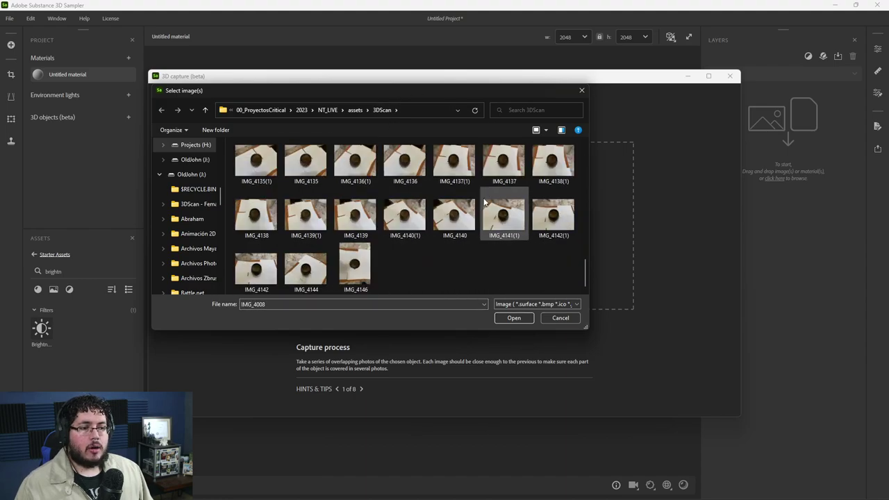
shift+click(355, 262)
click(514, 318)
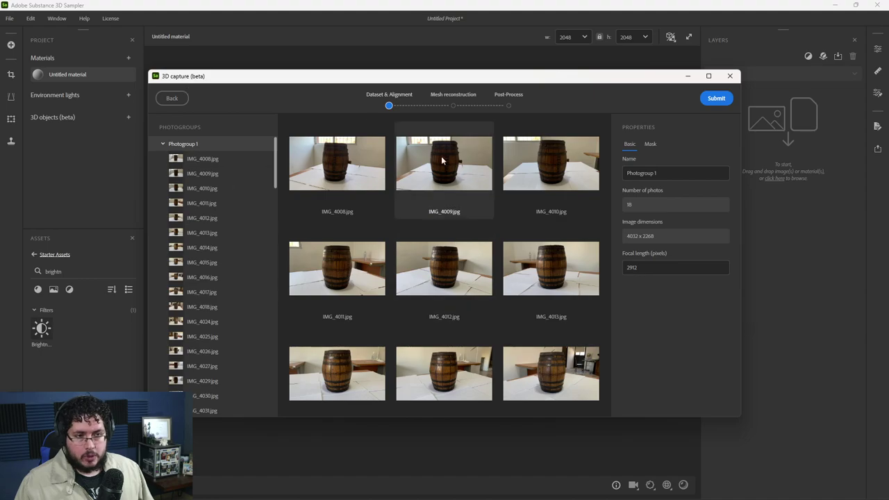
- Collapse and expand Photogroups 1–3, then display Photogroup 2's 81 photos and its properties
click(163, 143)
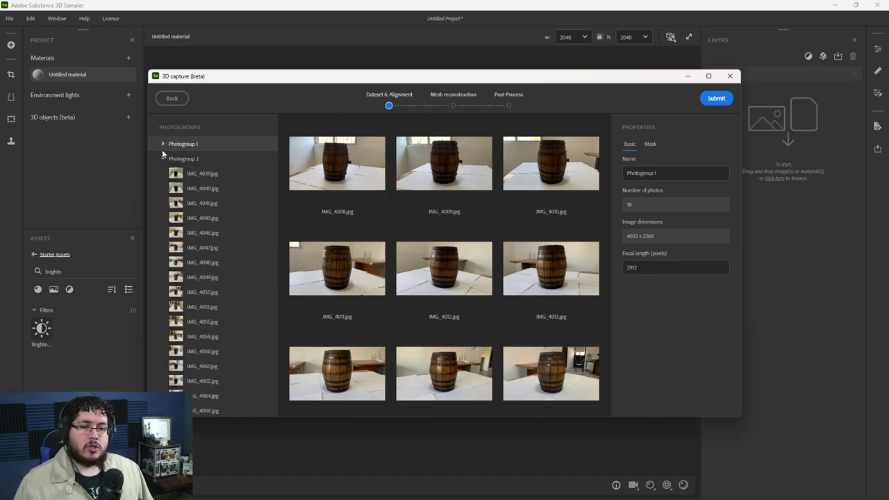
click(162, 158)
click(162, 173)
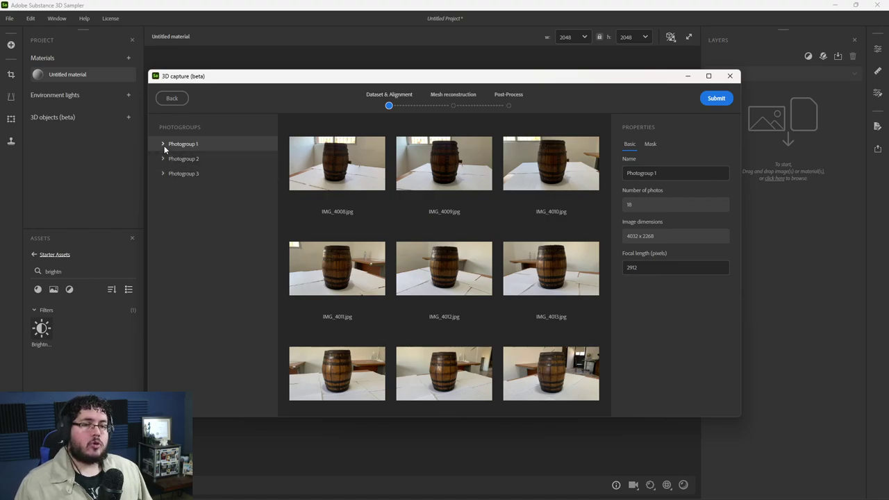
click(163, 144)
click(163, 144)
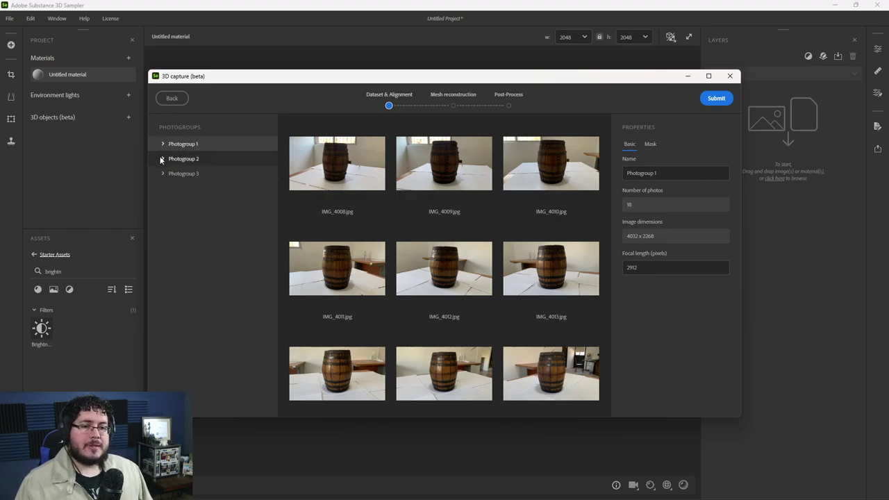
click(161, 159)
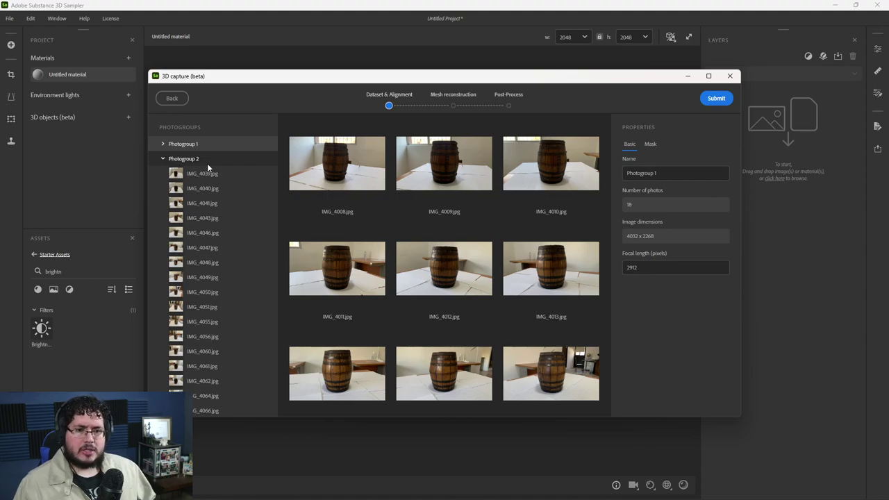
click(164, 144)
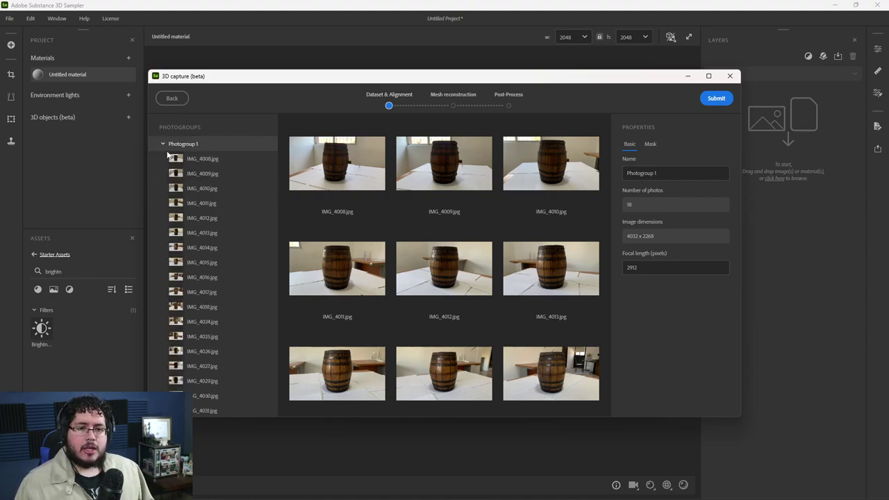
scroll(206, 203, down, 2)
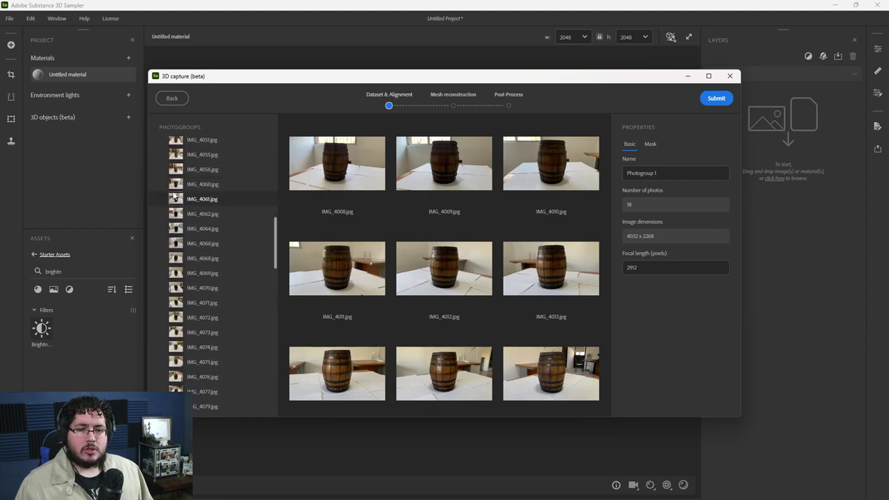
scroll(209, 222, down, 2)
click(188, 302)
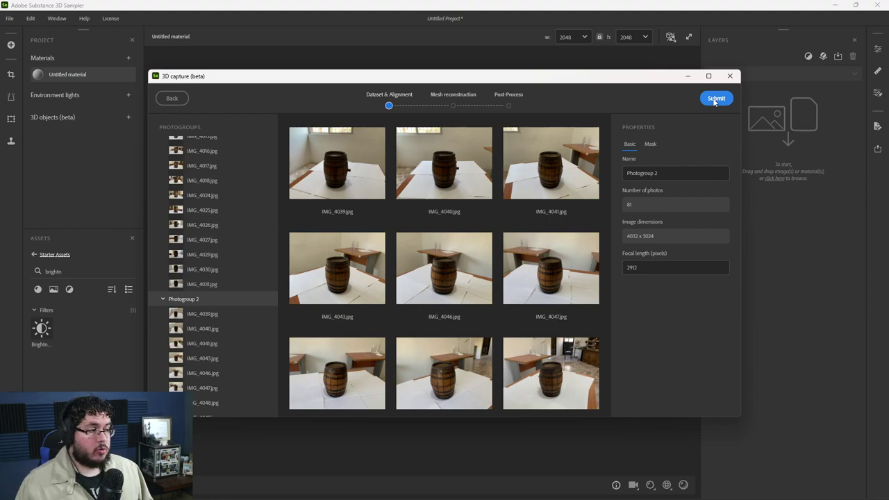
- Set Photogroup 2's mask mode to Generate, run Generate batch, and inspect IMG_4039.jpg's mask
click(651, 144)
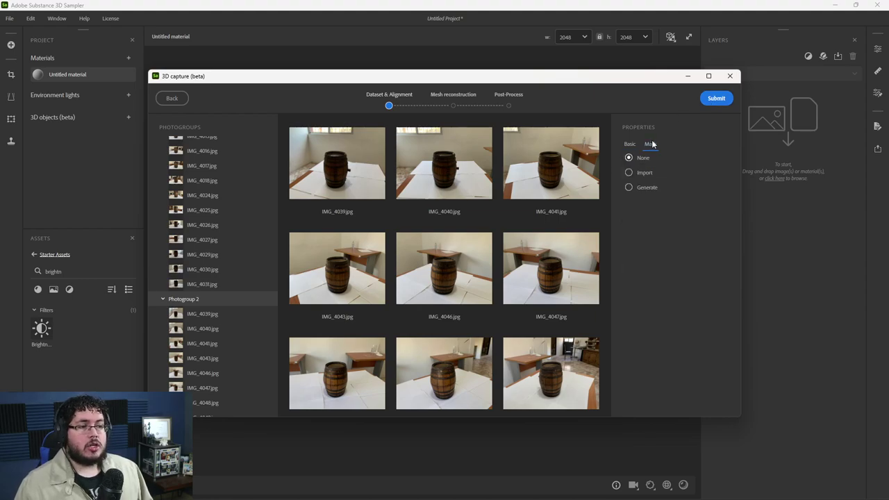
click(639, 187)
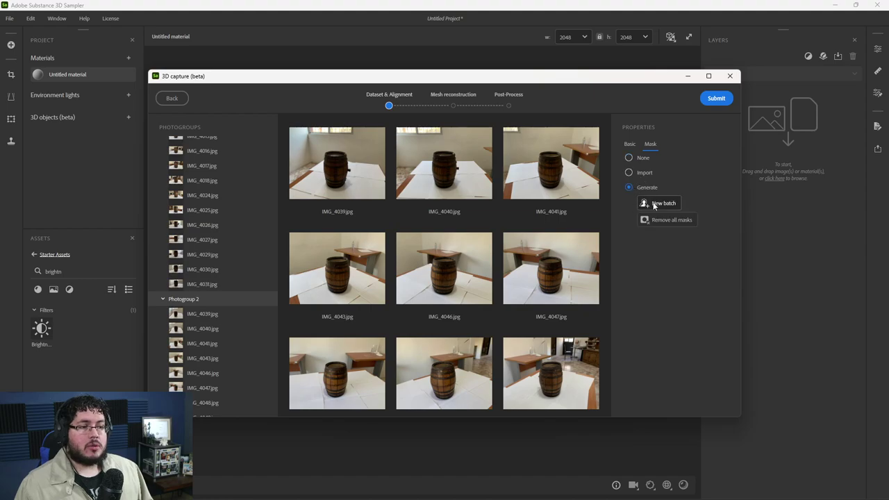
click(656, 201)
mouse_move(571, 267)
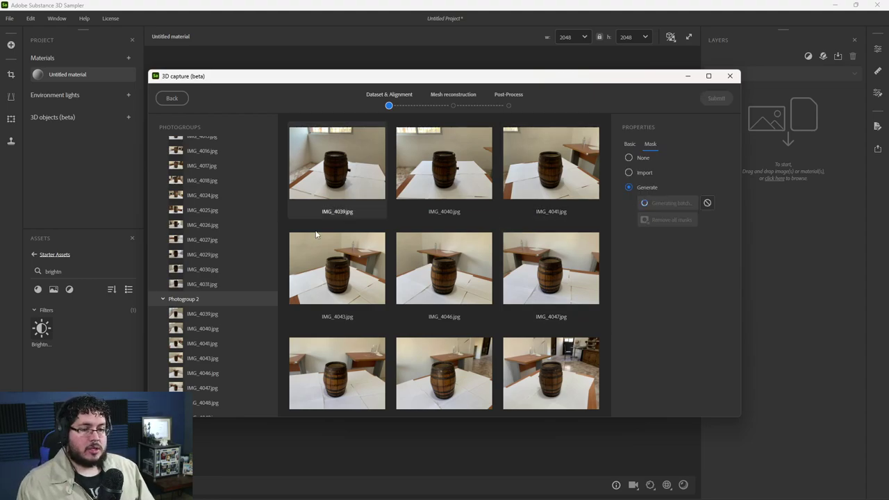
mouse_move(209, 314)
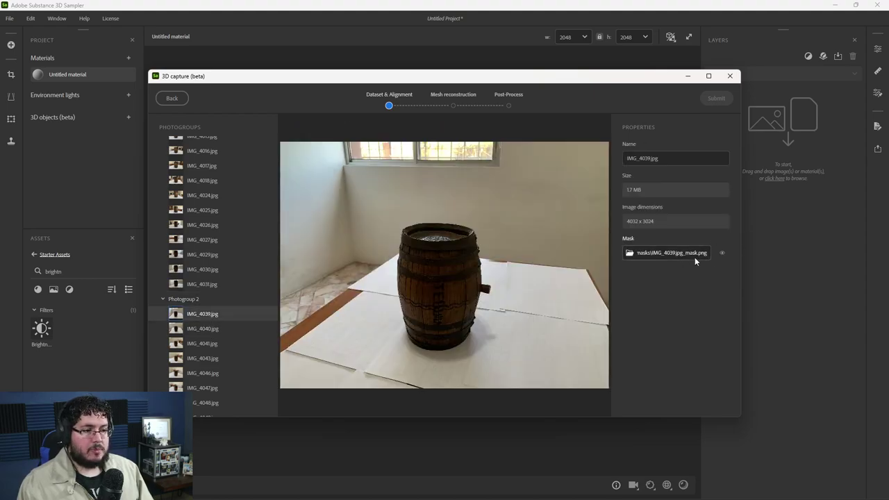
- Preview IMG_4039's generated mask, then scroll through Photogroup 2's thumbnails to check the masks
click(722, 252)
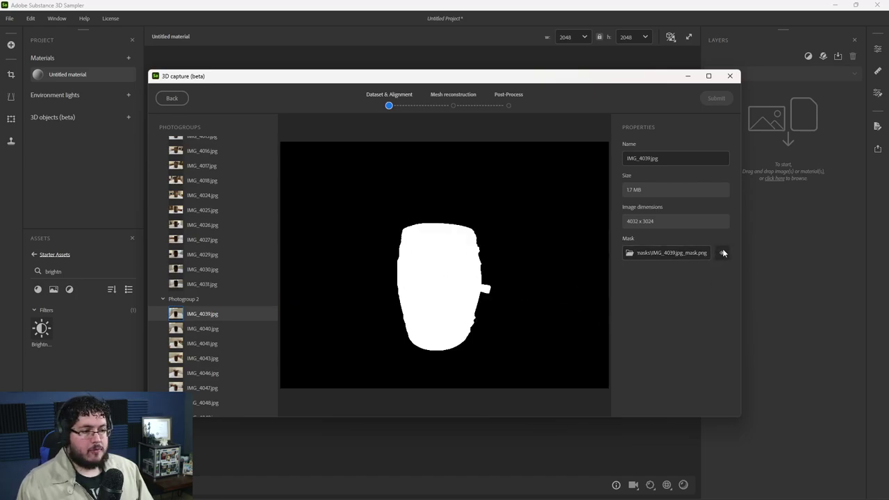
click(196, 300)
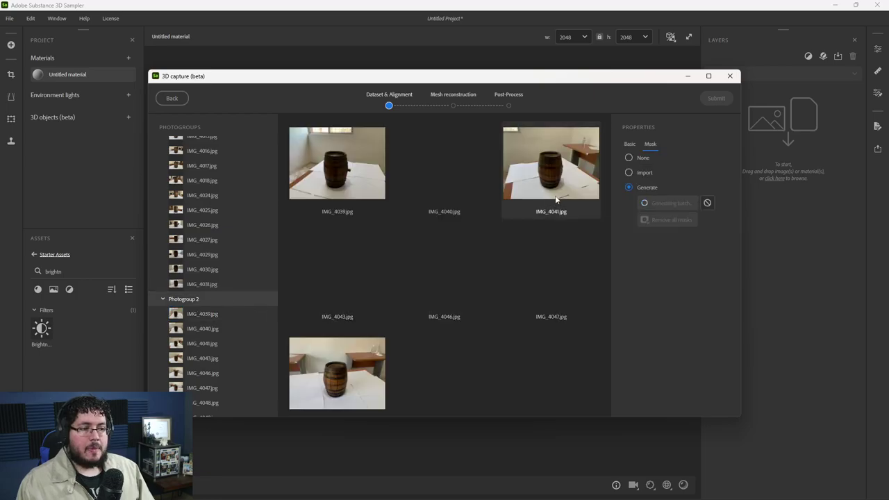
scroll(559, 239, down, 5)
scroll(590, 235, down, 15)
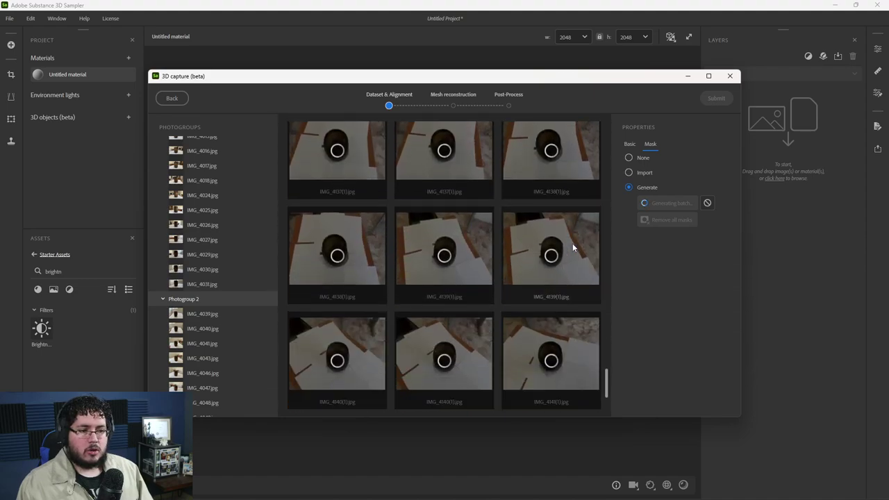
scroll(571, 243, up, 3)
scroll(570, 243, down, 5)
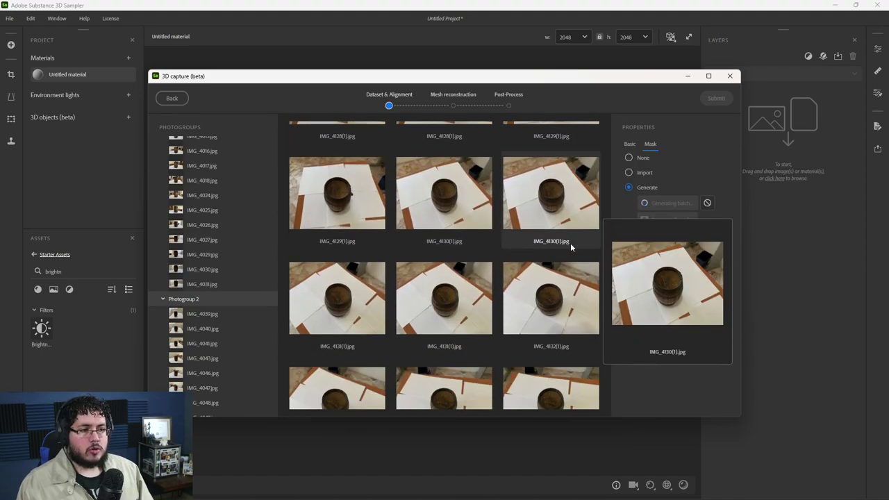
scroll(574, 214, down, 1)
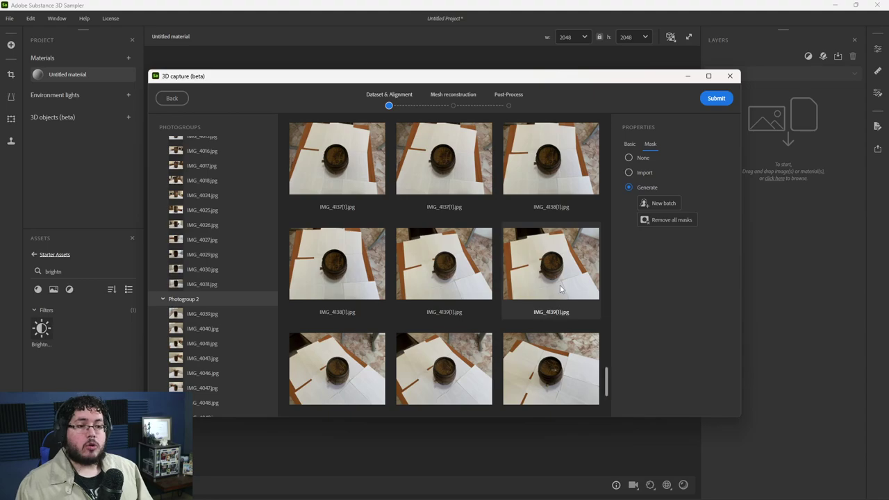
scroll(560, 285, down, 3)
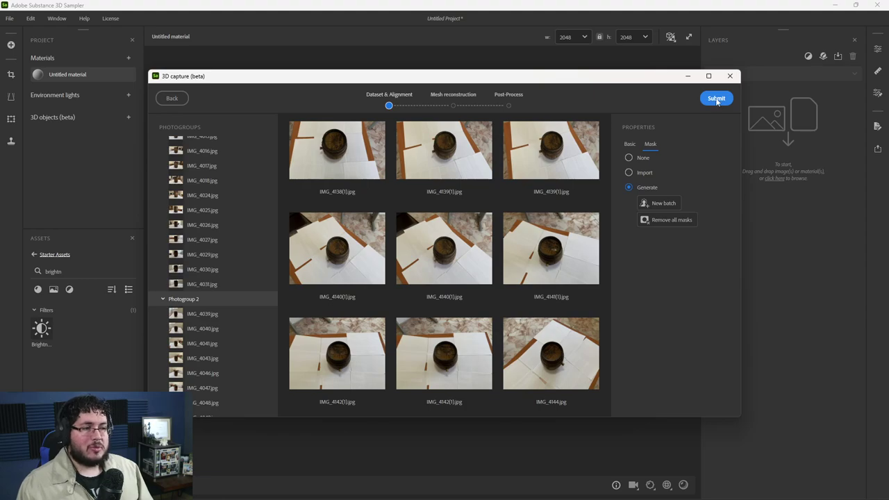
- Submit the masked photos and align them at High precision with Default photo ordering
click(718, 99)
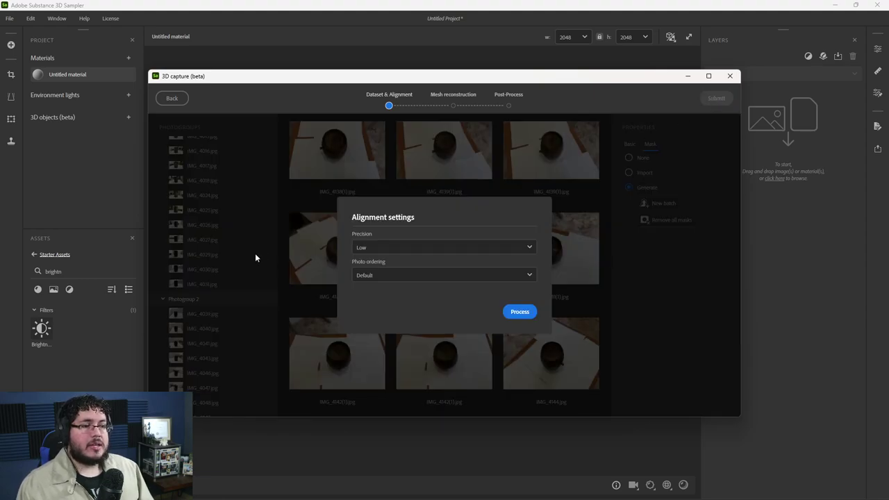
click(381, 250)
click(384, 279)
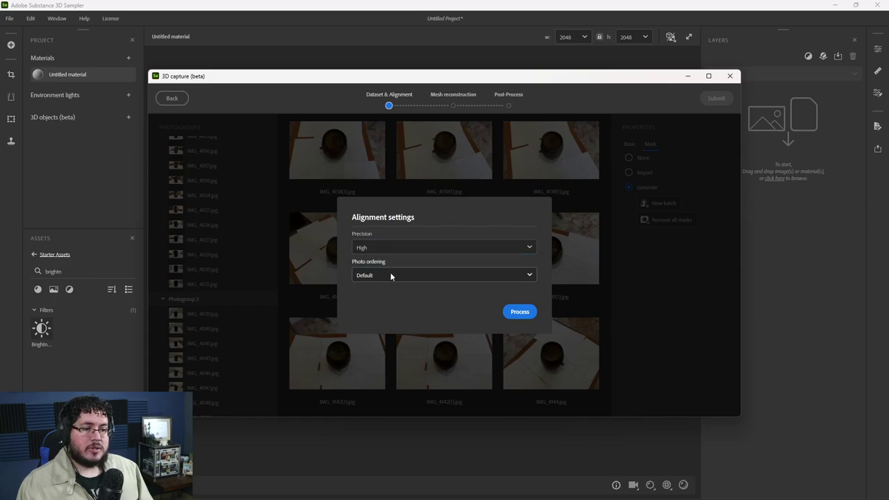
click(391, 275)
click(390, 275)
click(520, 312)
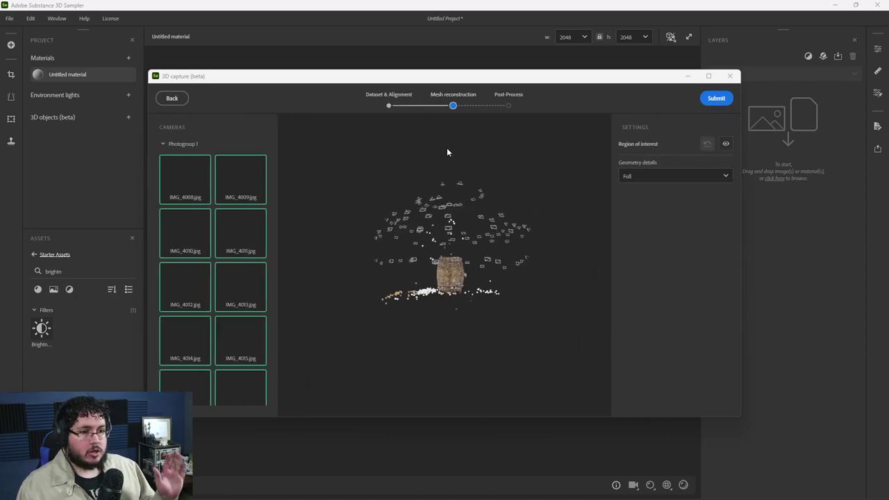
- Orbit around the barrel point cloud and show the region-of-interest bounding box
scroll(448, 302, up, 2)
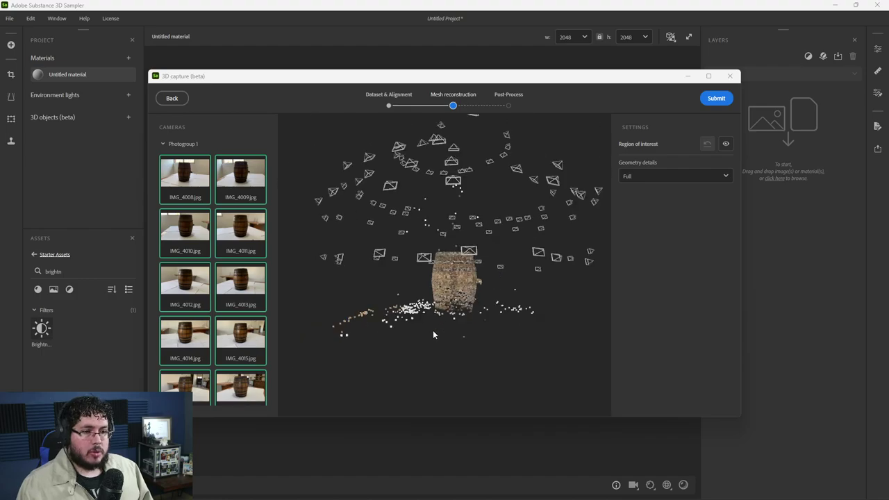
drag(432, 334, 560, 363)
scroll(481, 342, up, 5)
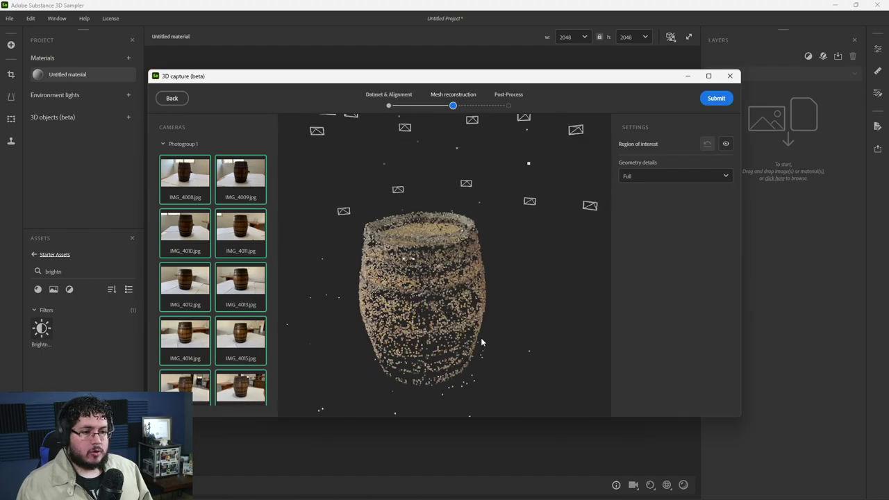
drag(481, 341, 285, 199)
scroll(451, 271, down, 5)
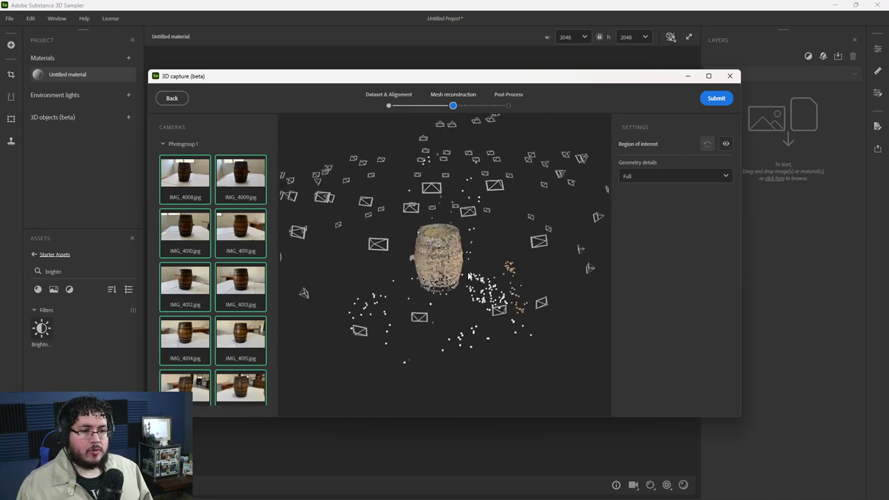
drag(469, 276, 473, 292)
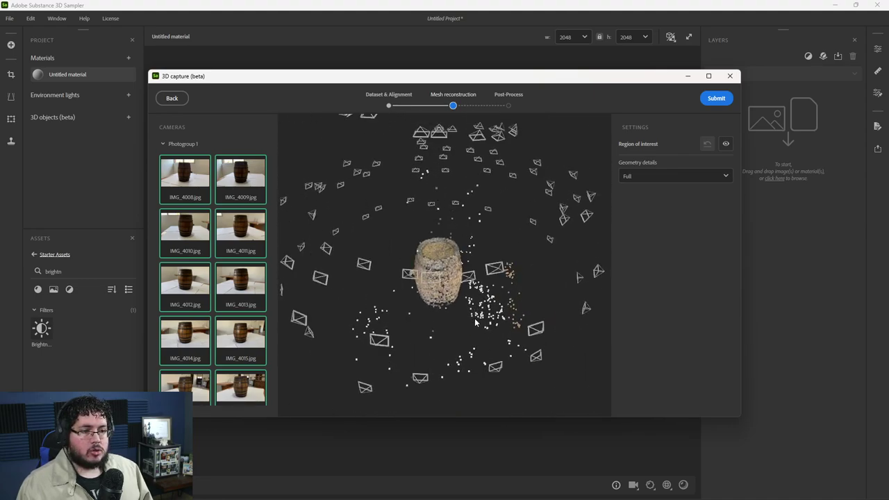
click(727, 144)
drag(529, 270, 389, 292)
- Shrink the bounding box tight around the barrel and reconstruct the mesh
drag(413, 149, 415, 199)
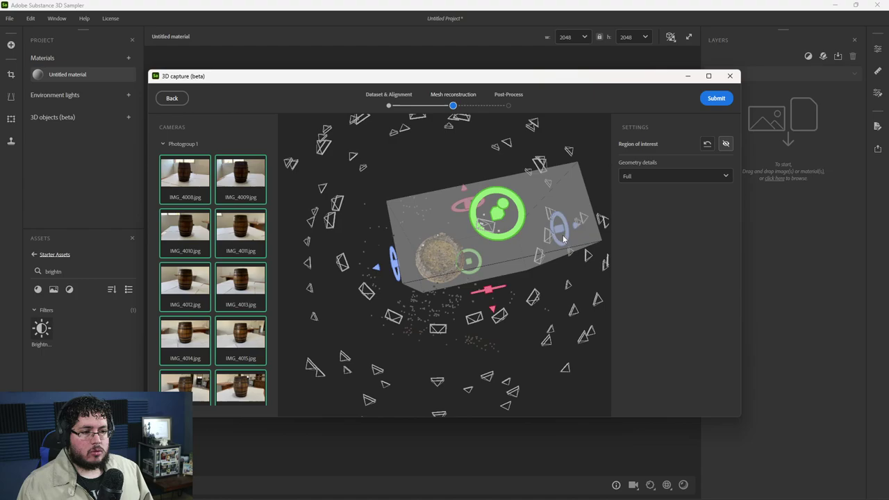
drag(564, 239, 461, 353)
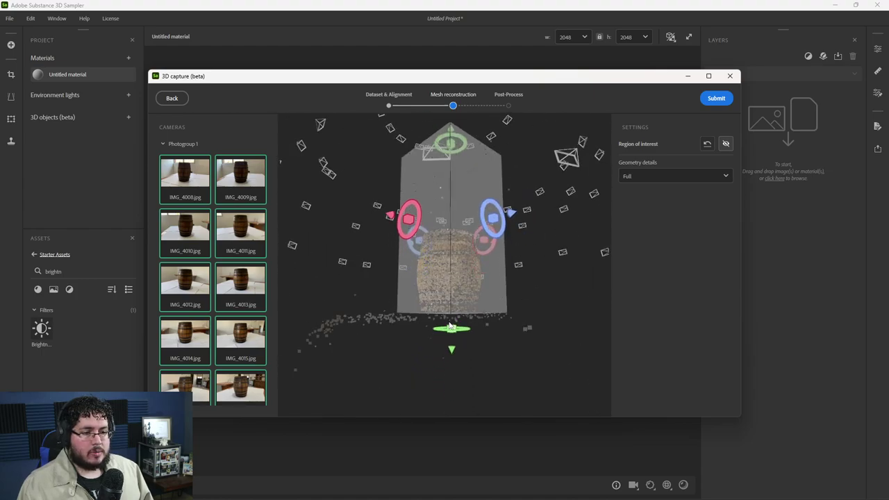
scroll(451, 326, up, 3)
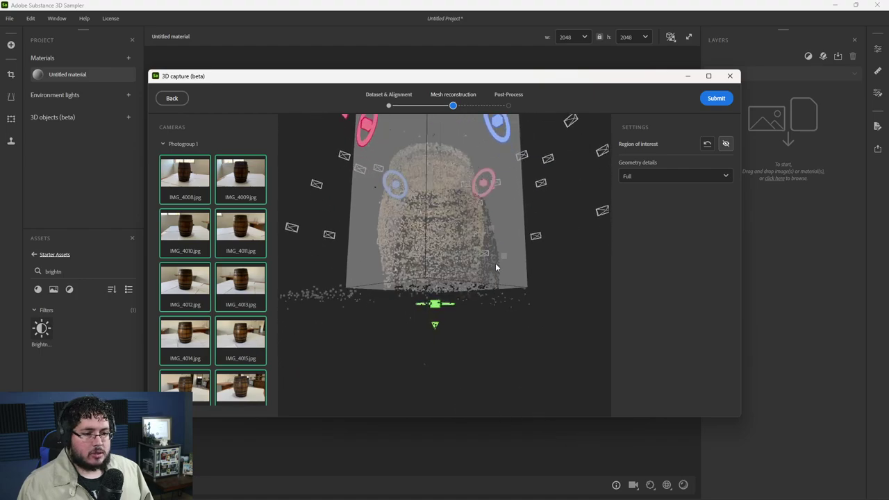
drag(495, 262, 412, 299)
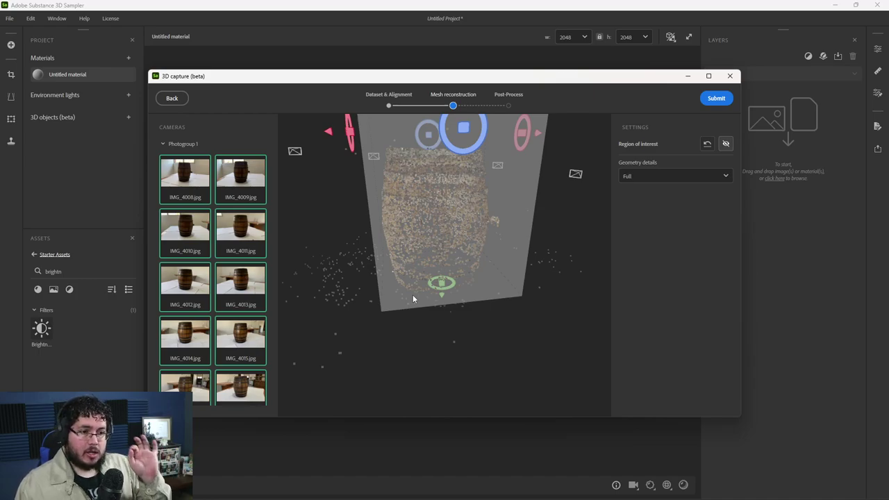
drag(413, 294, 439, 273)
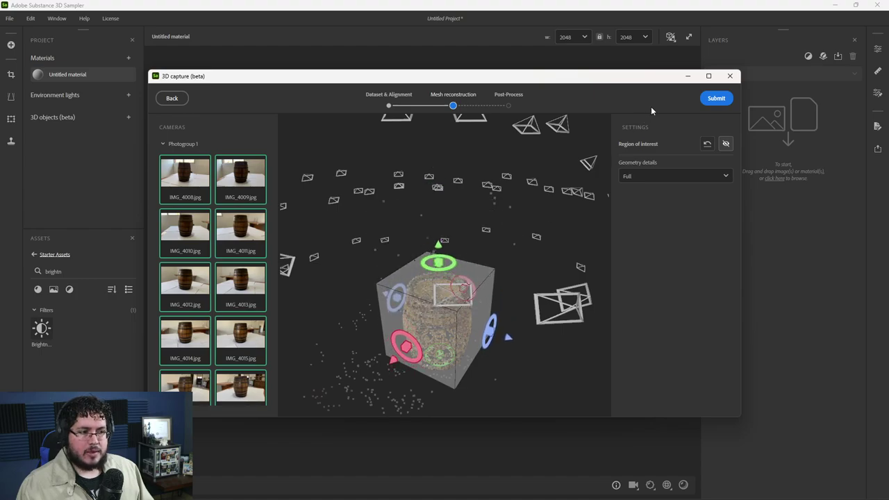
click(715, 99)
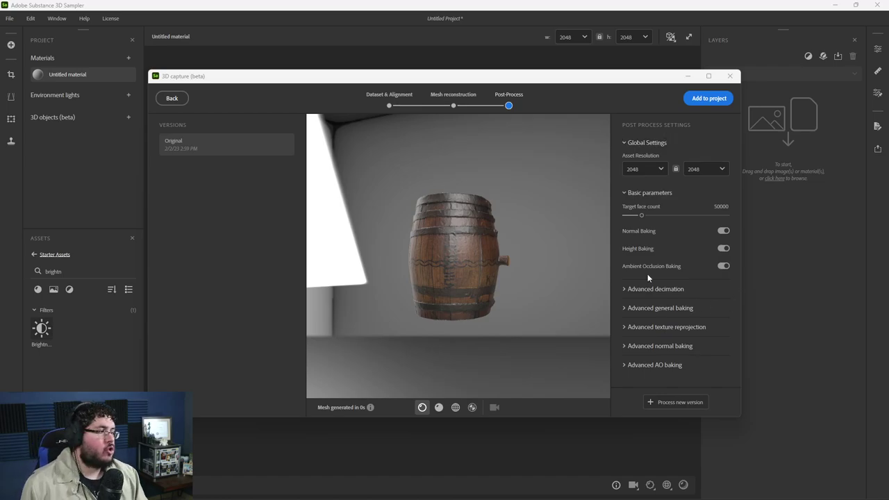
scroll(486, 286, up, 5)
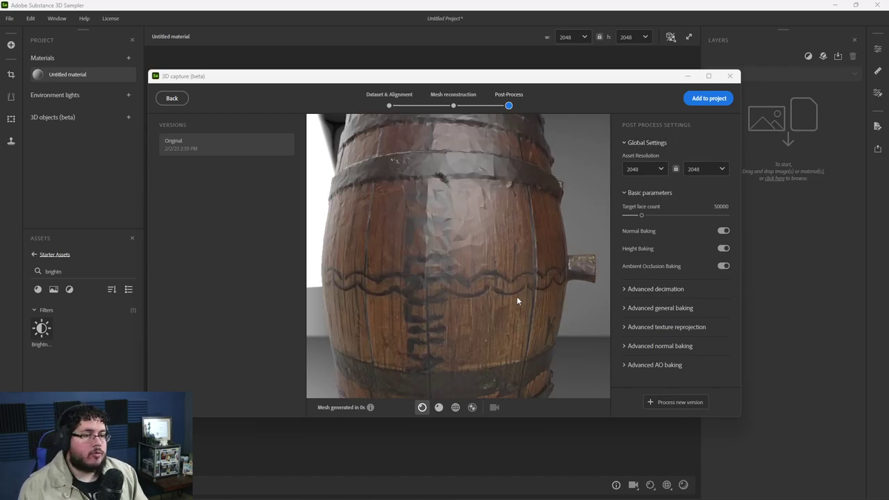
drag(442, 277, 462, 209)
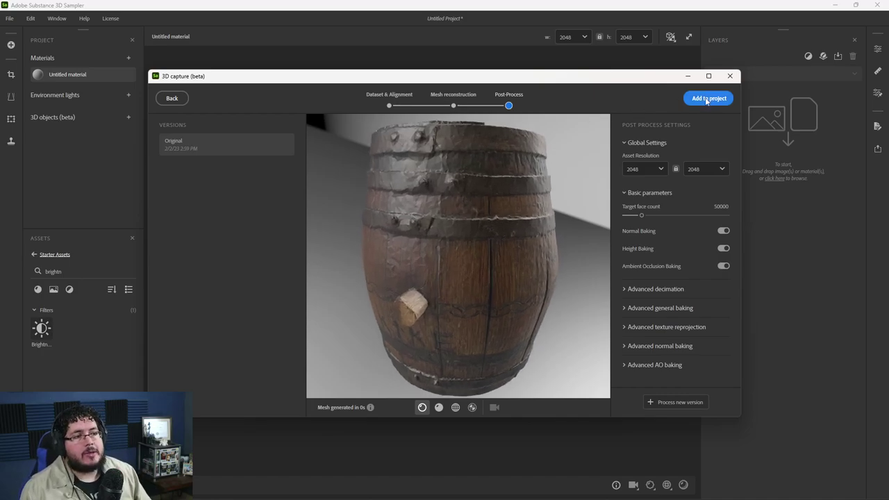
drag(512, 183, 476, 202)
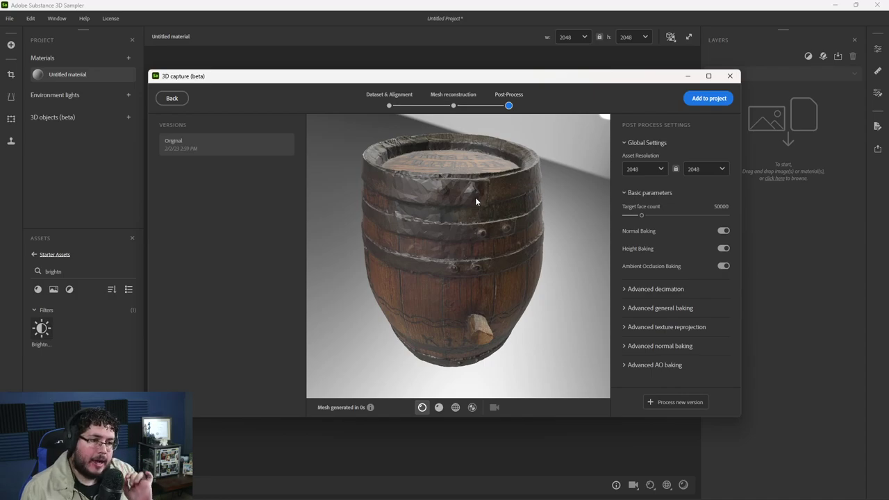
drag(485, 194, 542, 274)
scroll(542, 274, up, 2)
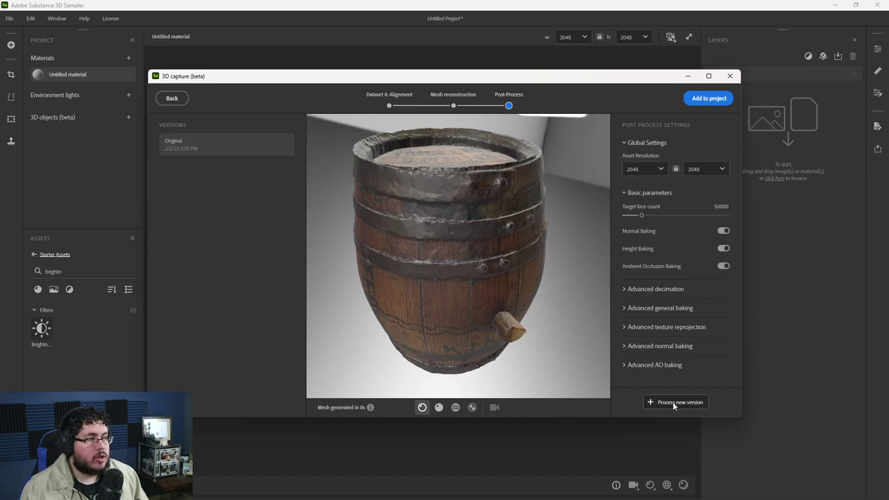
- Set the target face count to 75000 and process a new version of the barrel mesh
click(722, 207)
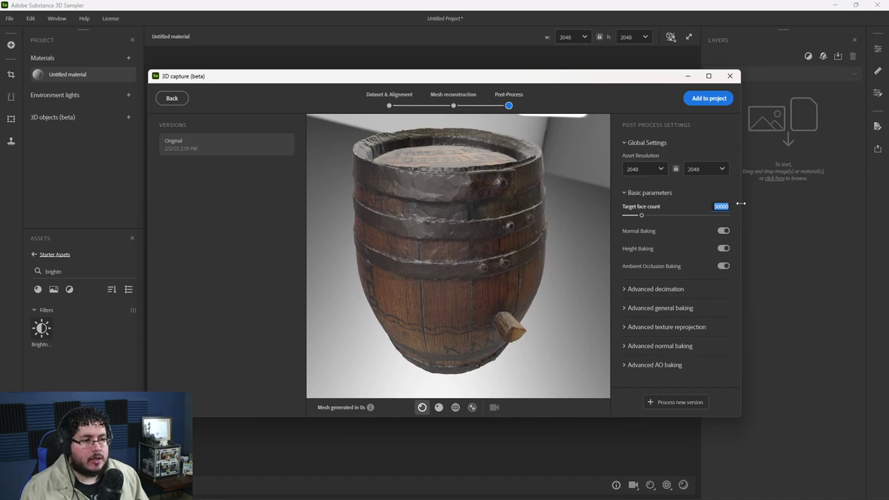
text(75000)
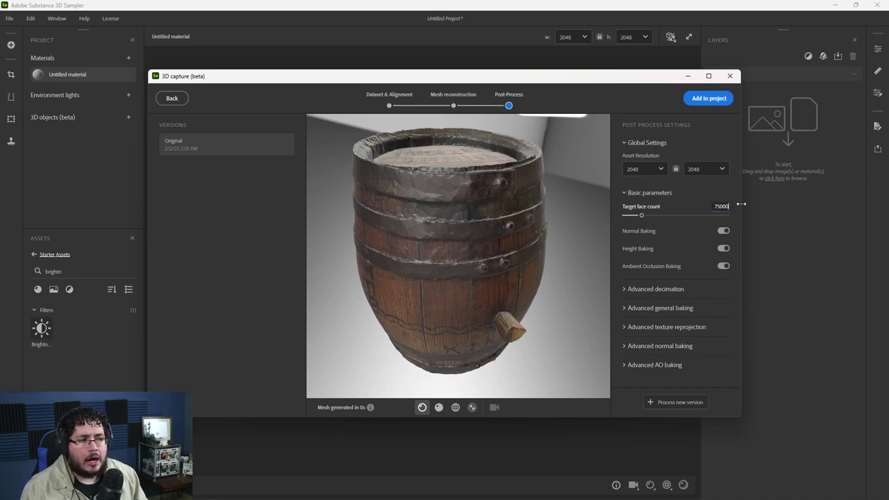
key(Return)
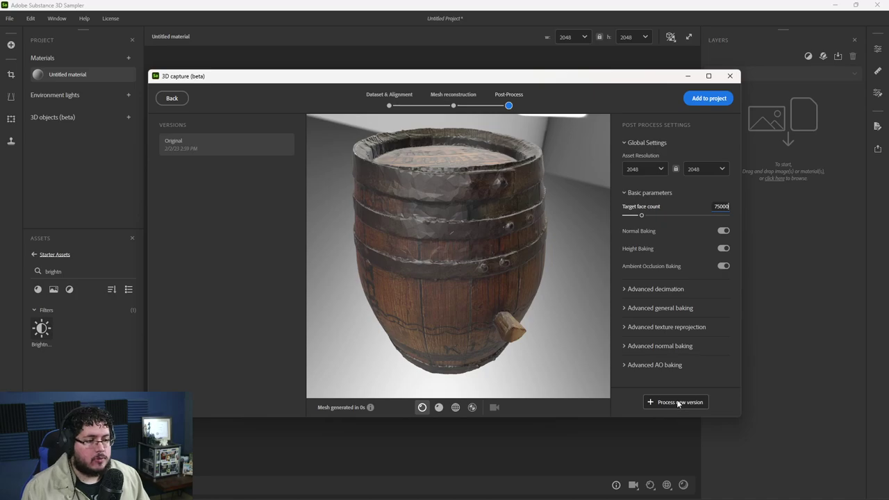
click(625, 289)
click(624, 288)
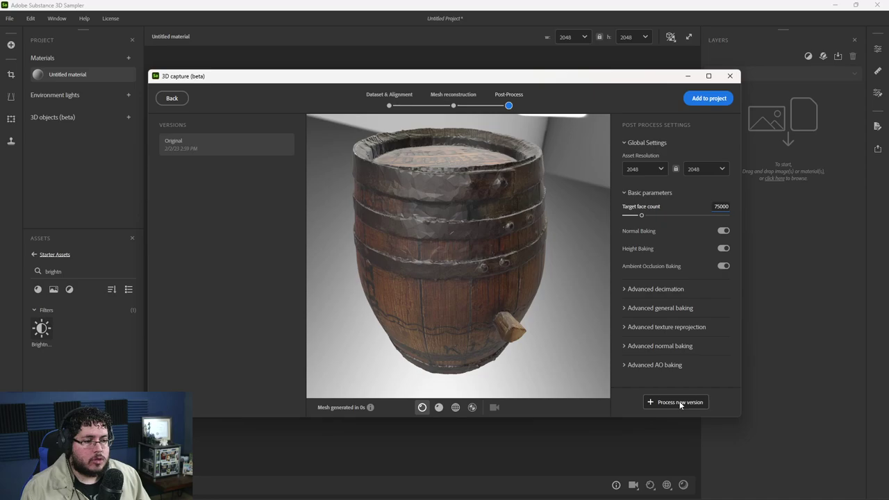
click(679, 403)
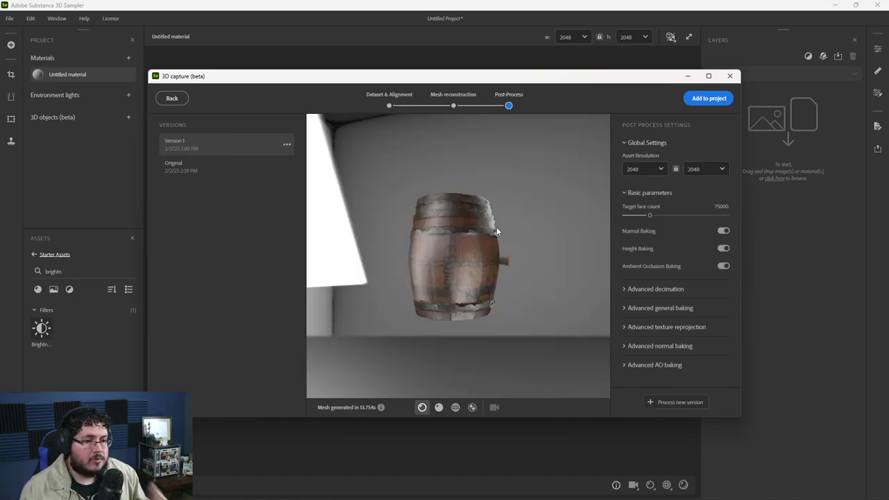
- Inspect the Version 1 barrel preview, then add it to the project as a 3D mesh
drag(487, 270, 443, 324)
scroll(479, 323, up, 3)
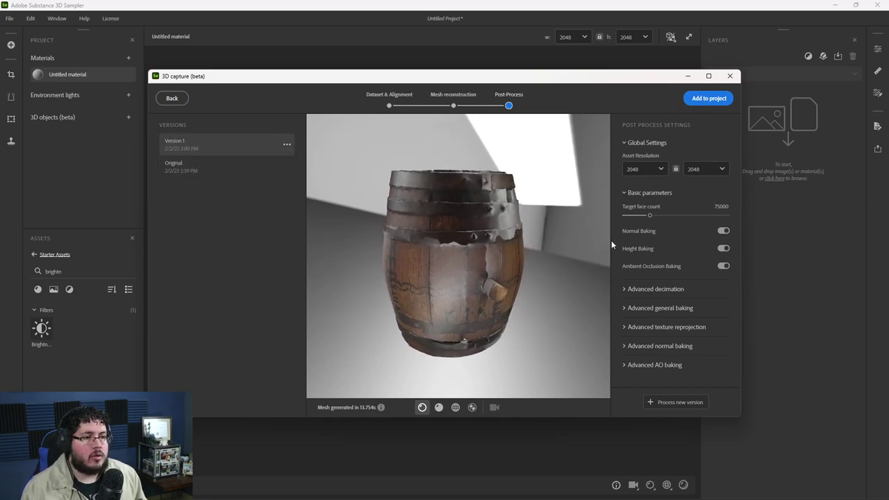
drag(599, 249, 548, 320)
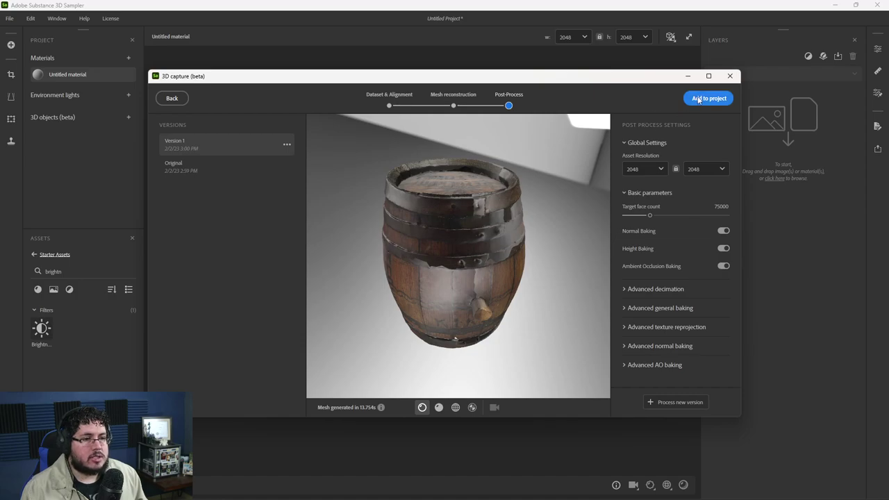
click(709, 98)
click(474, 278)
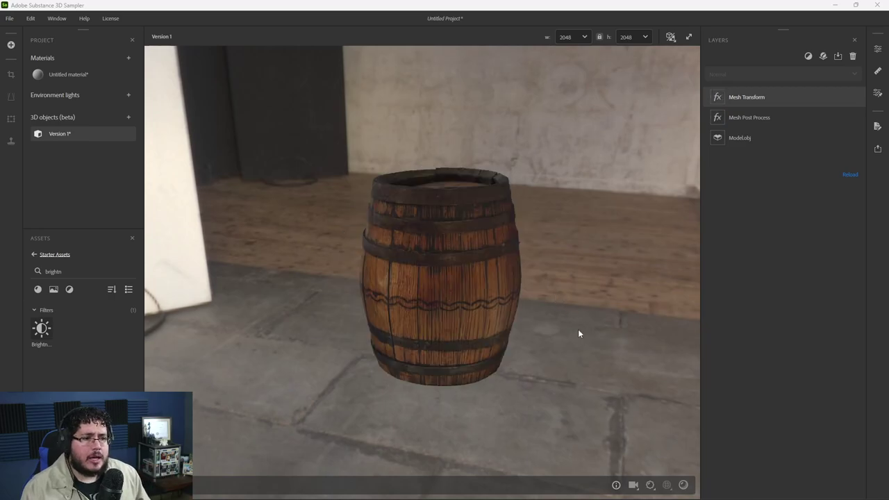
drag(578, 332, 530, 357)
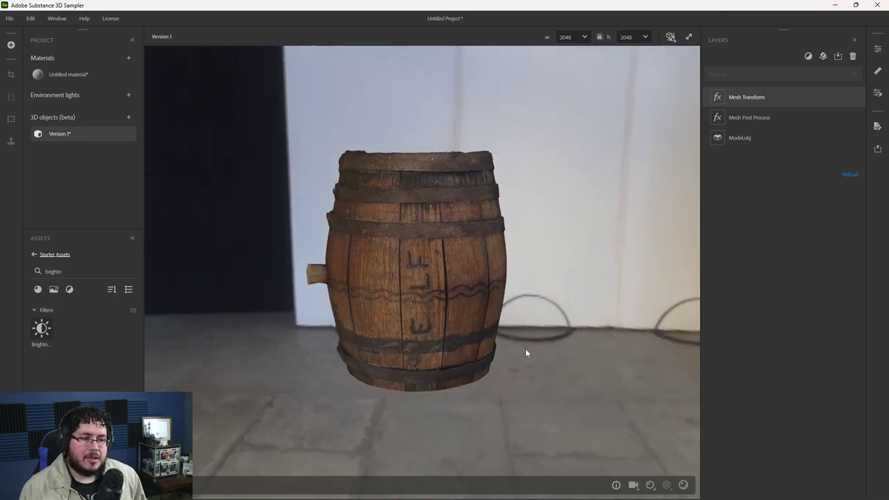
drag(491, 323, 407, 304)
- Switch to the split 3D/2D view and show the barrel's Normal map in the 2D view
click(668, 39)
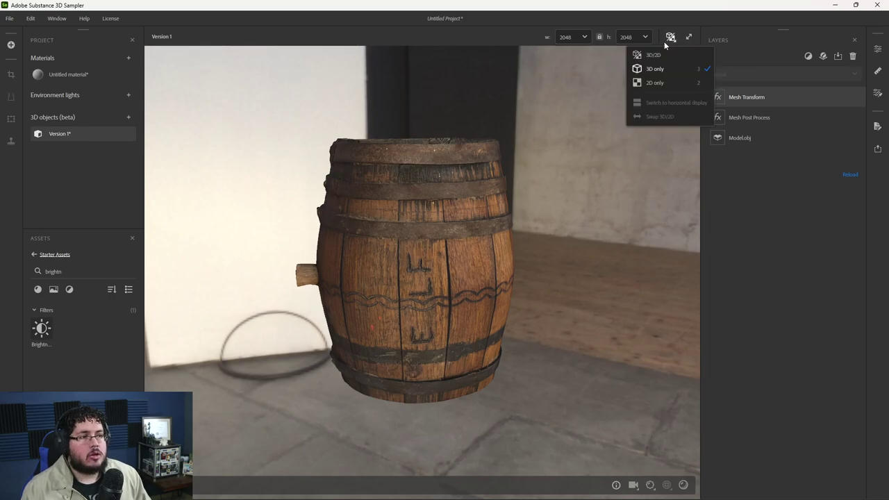
click(668, 54)
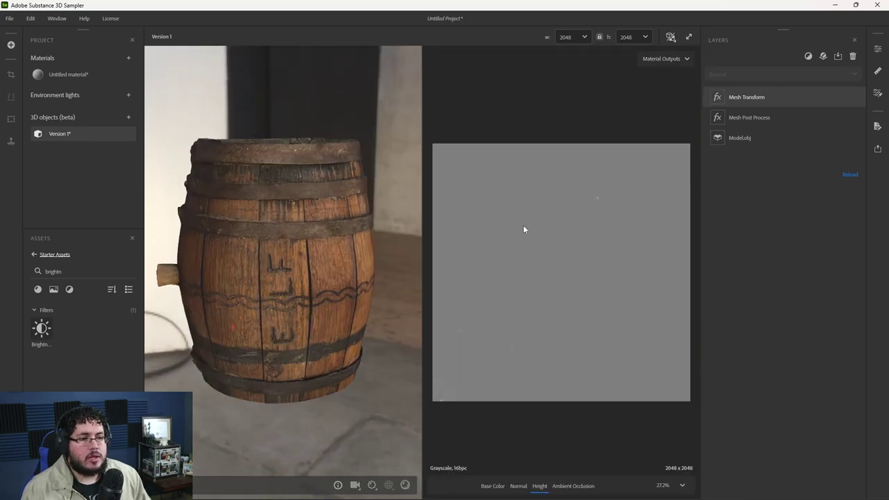
click(518, 485)
scroll(559, 299, up, 5)
middle_drag(559, 296, 526, 259)
scroll(528, 267, down, 3)
middle_drag(524, 344, 540, 282)
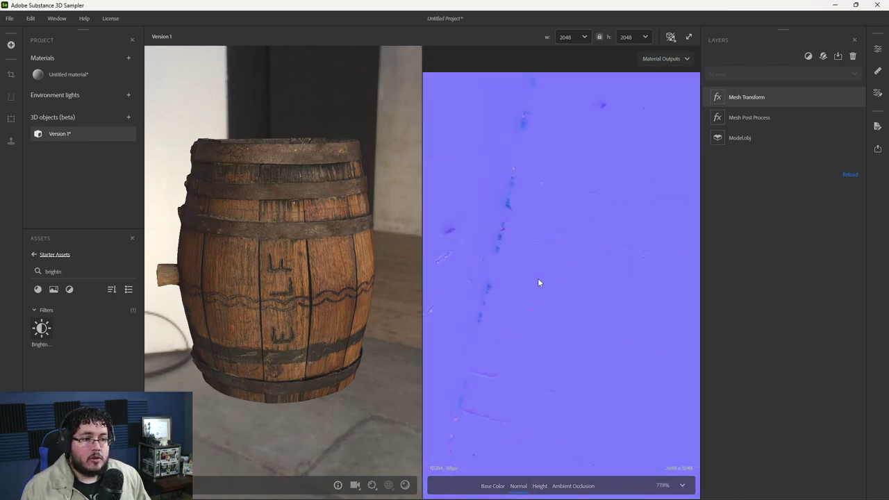
scroll(516, 318, down, 3)
middle_drag(575, 331, 567, 254)
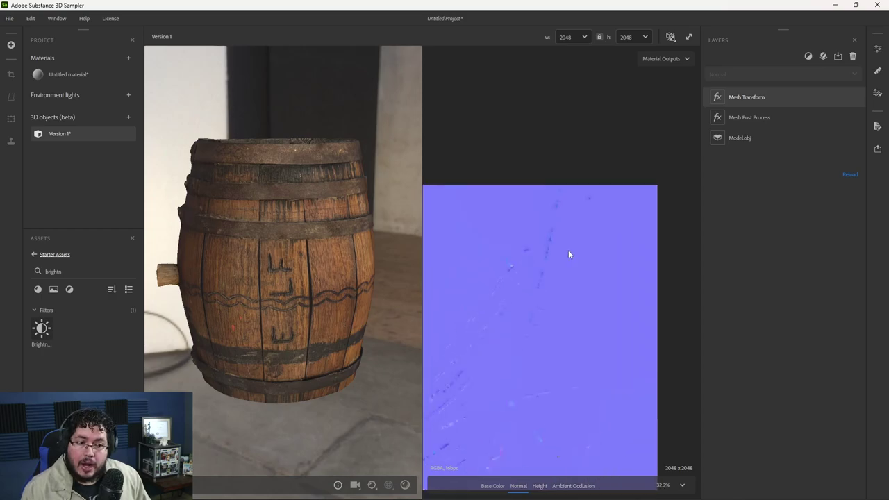
scroll(553, 292, up, 1)
scroll(554, 291, down, 1)
scroll(324, 342, up, 2)
- Orbit the barrel to a higher angle and select the Mesh Post Process layer
drag(325, 339, 288, 254)
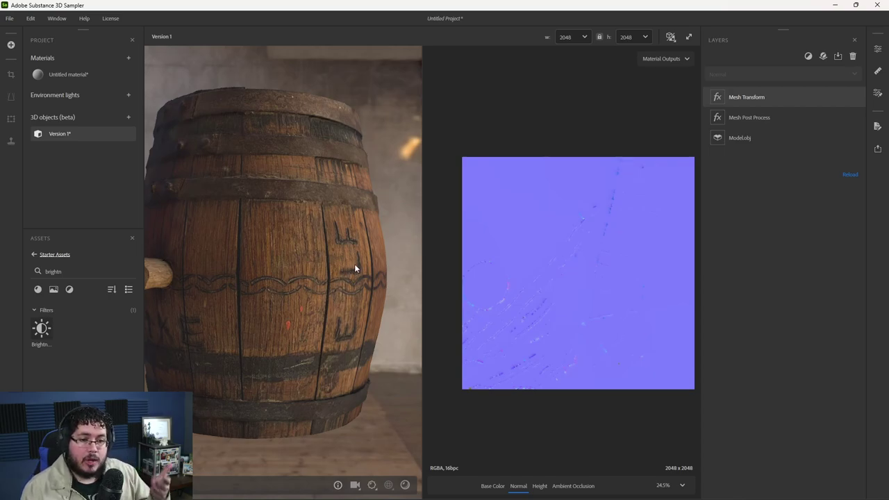
drag(354, 267, 273, 264)
scroll(283, 258, down, 2)
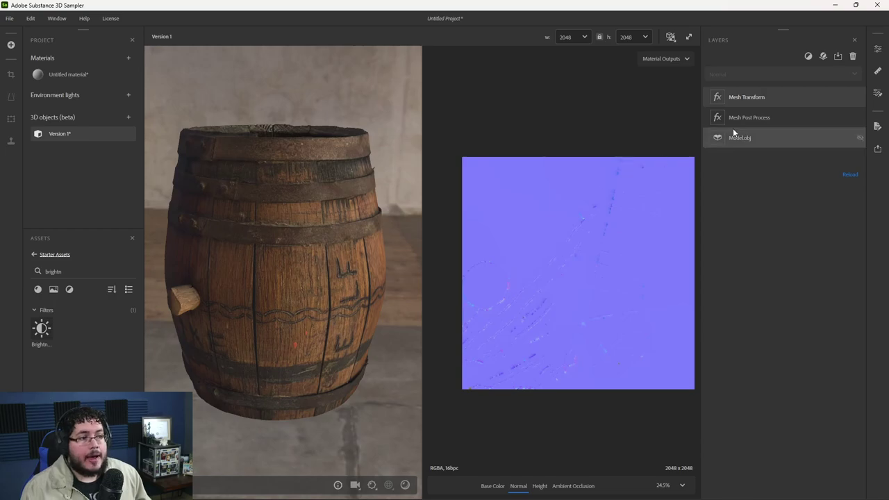
click(764, 118)
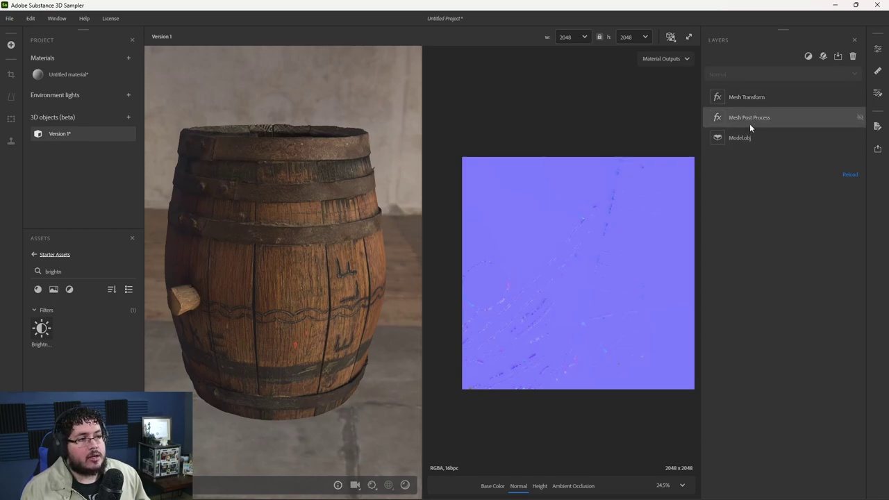
- Lower the Mesh Post Process target face count from 75000 to 7500 to re-bake
click(878, 50)
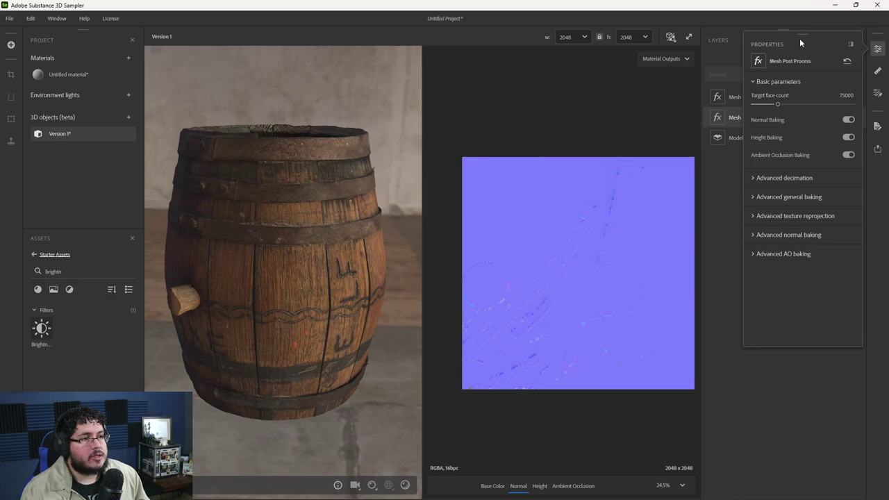
drag(802, 35, 781, 190)
drag(774, 328, 775, 489)
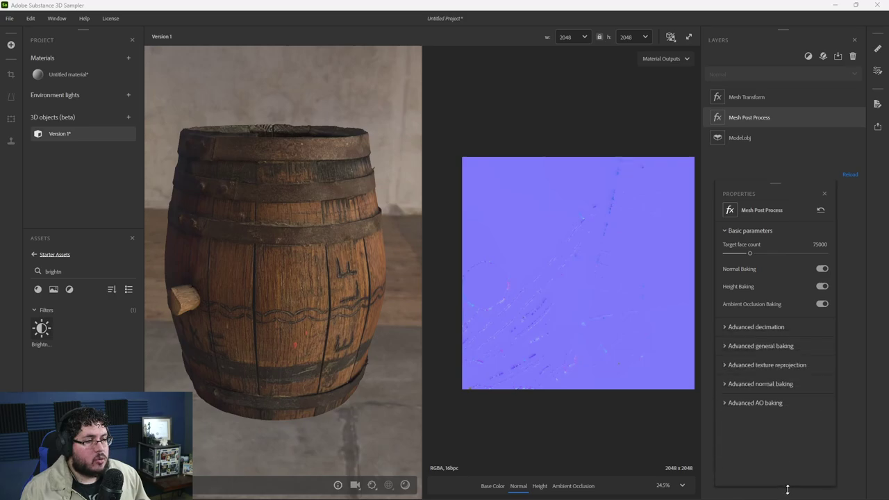
click(826, 248)
key(BackSpace)
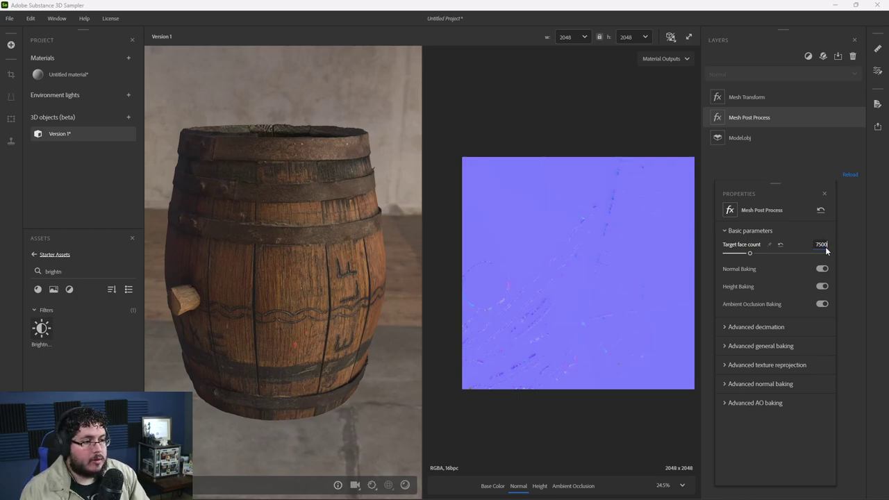
key(Return)
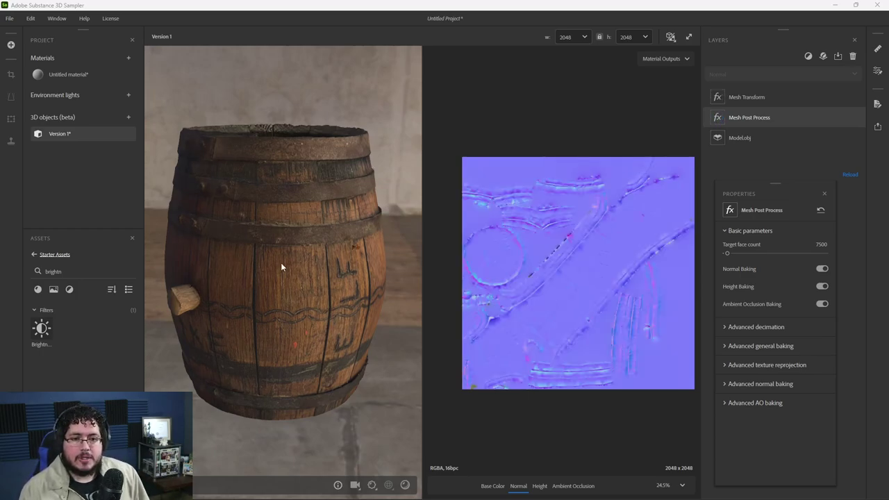
- Inspect the re-baked Height, Ambient Occlusion and Base Color maps in the 2D view
scroll(555, 297, up, 6)
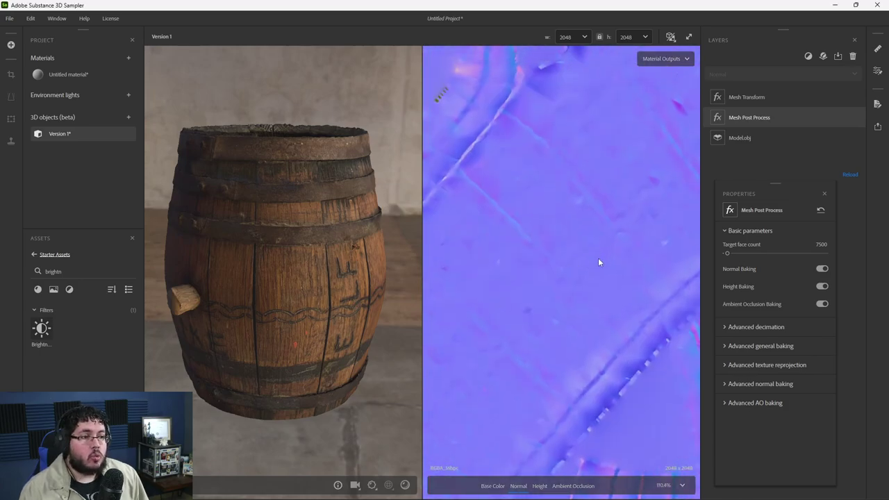
scroll(555, 301, down, 2)
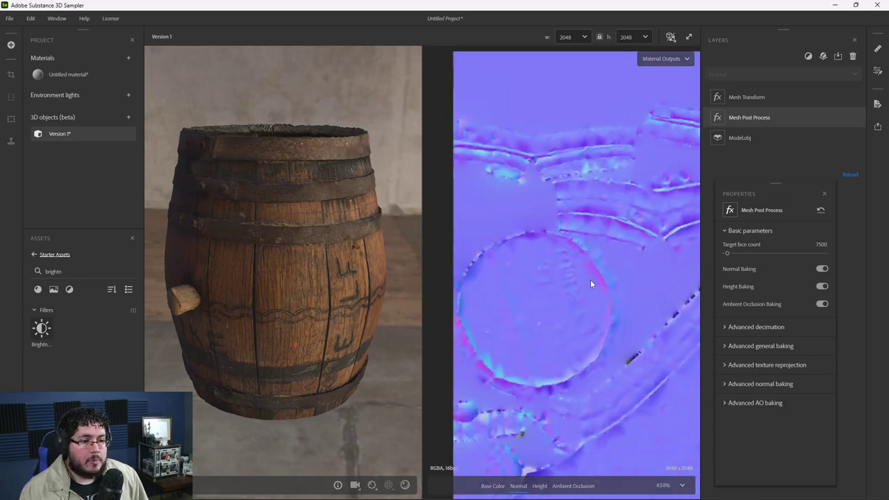
drag(324, 238, 292, 295)
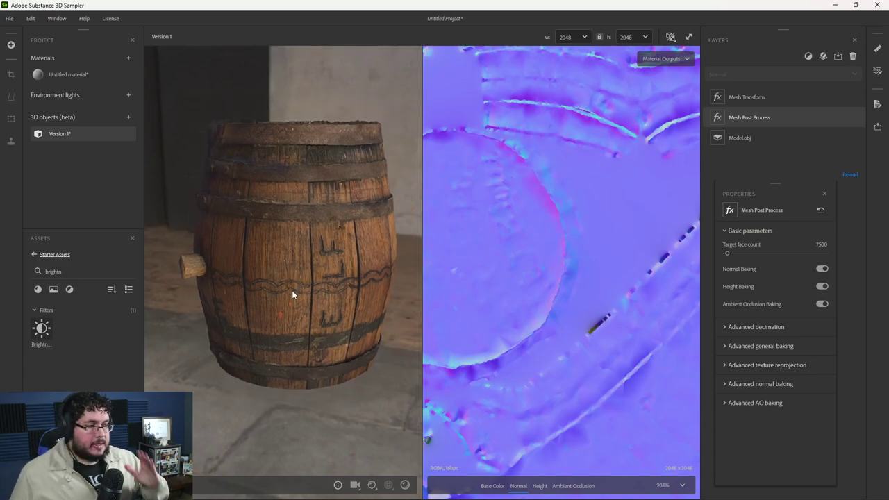
scroll(531, 278, down, 5)
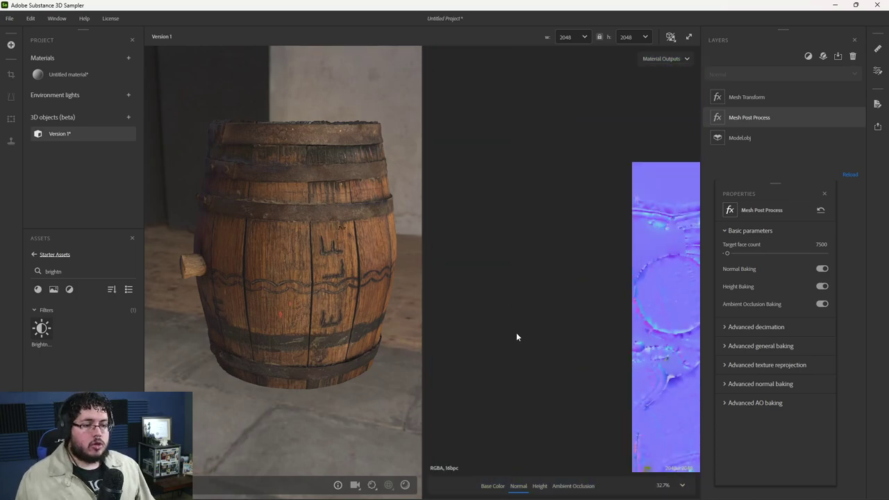
click(540, 485)
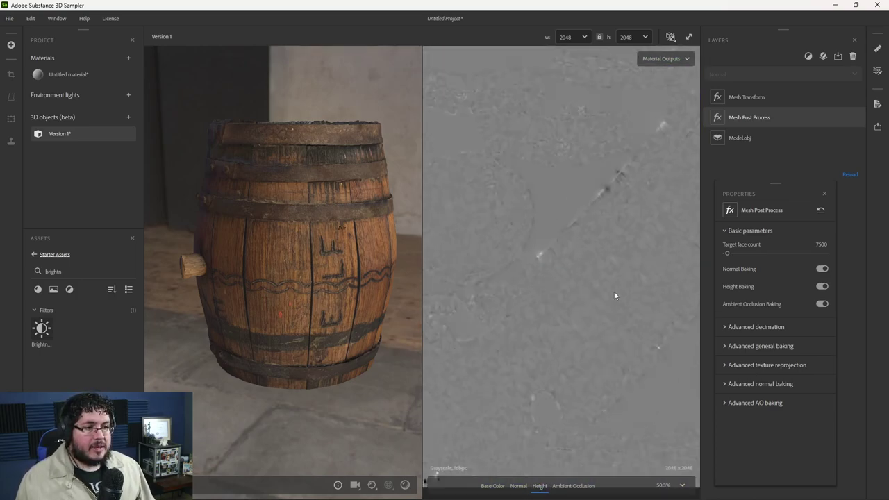
scroll(603, 305, down, 2)
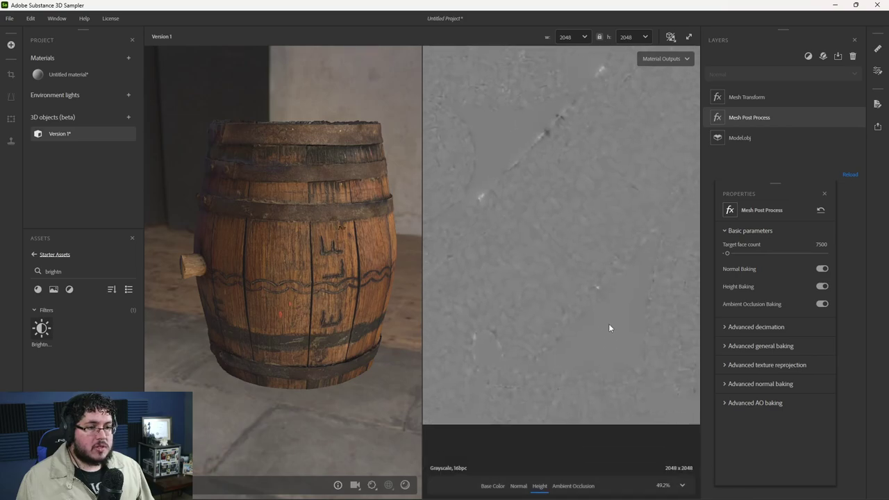
click(571, 487)
scroll(618, 316, down, 2)
scroll(603, 278, up, 2)
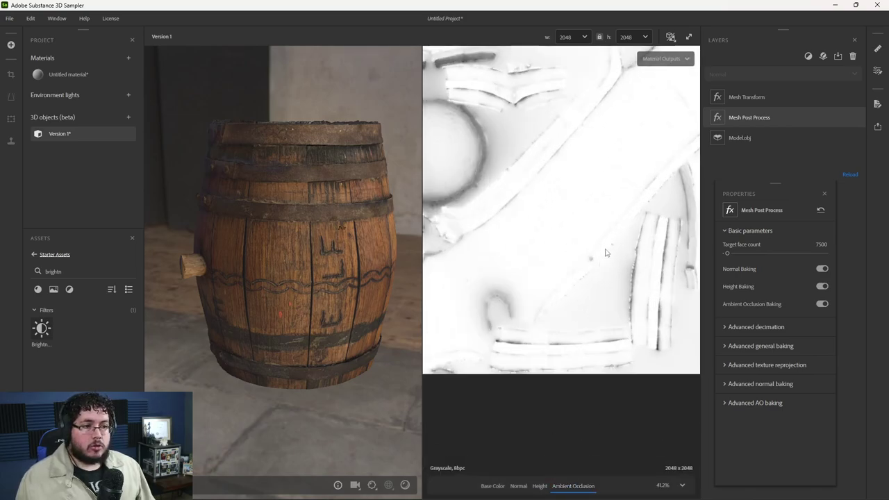
click(493, 485)
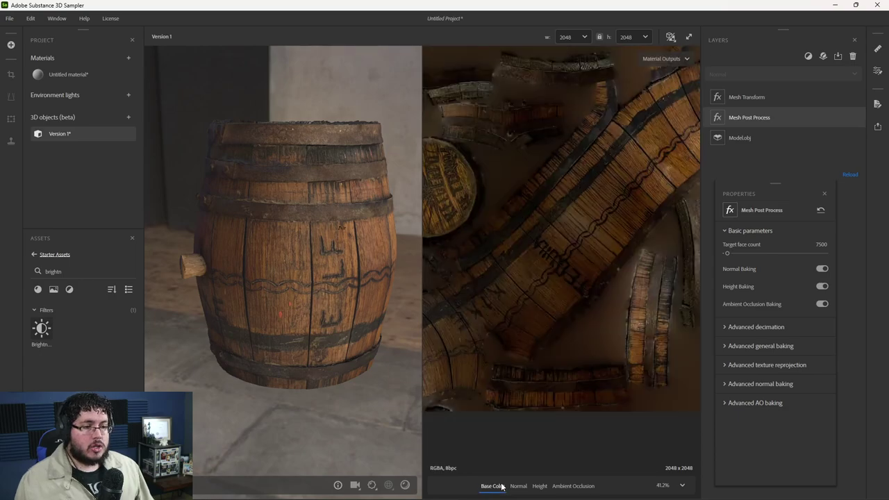
scroll(496, 241, down, 3)
scroll(546, 238, down, 1)
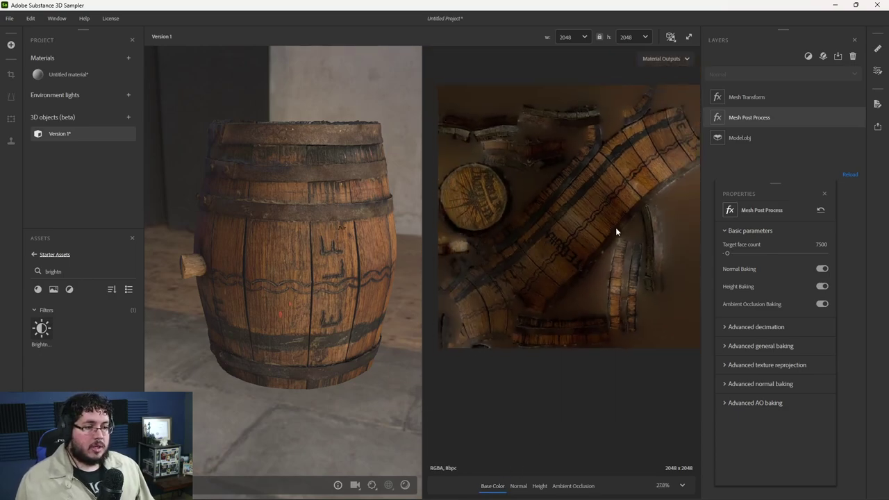
- Set the Mesh Post Process baking anti-aliasing to Subsampling 2x2
click(724, 364)
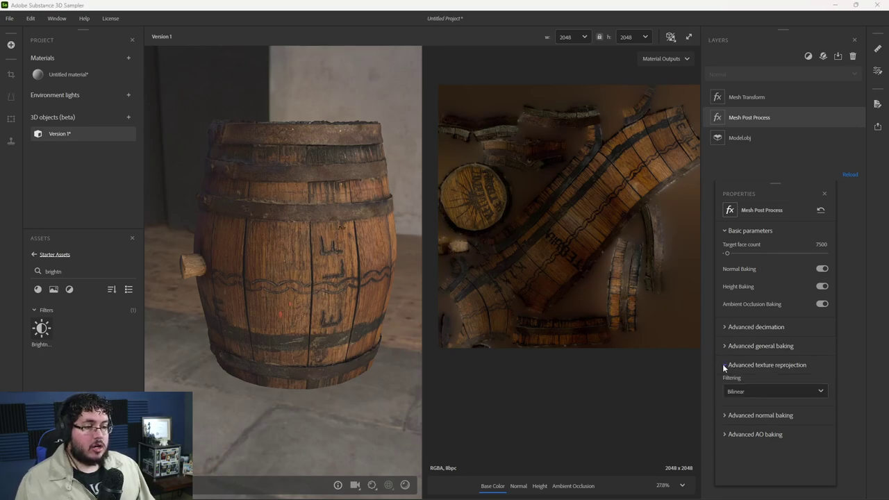
click(723, 364)
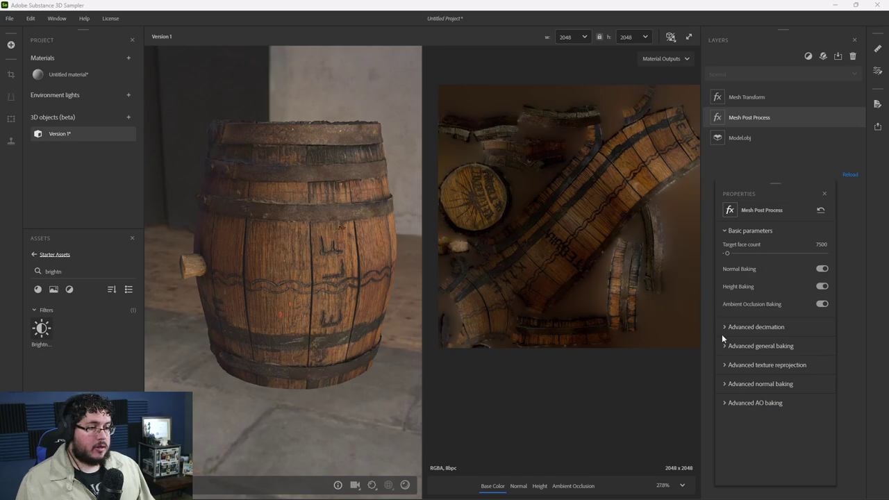
click(723, 384)
click(723, 384)
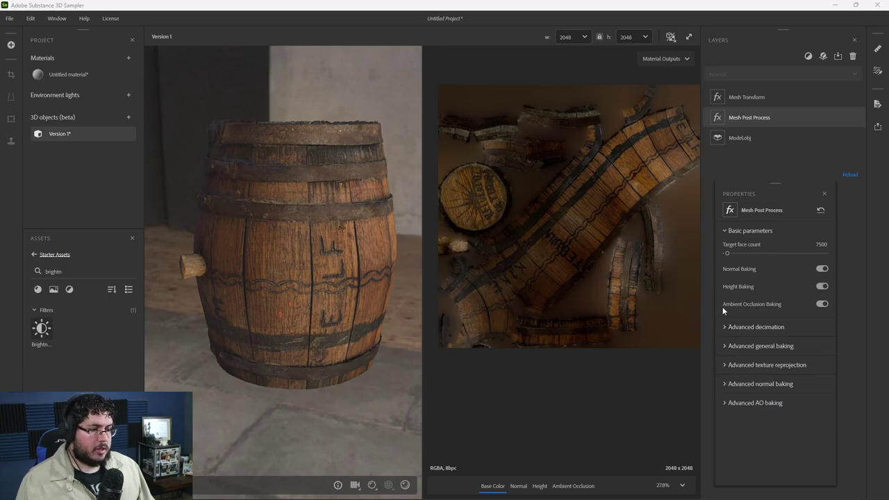
click(725, 346)
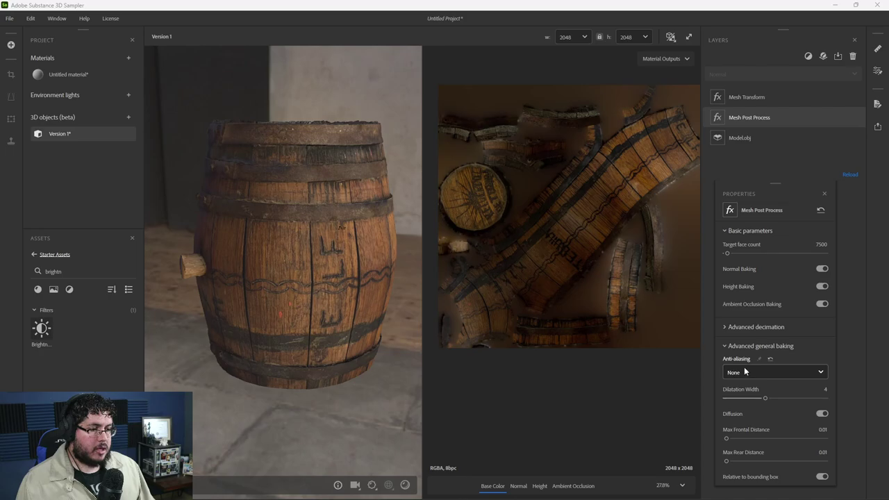
click(742, 373)
click(747, 404)
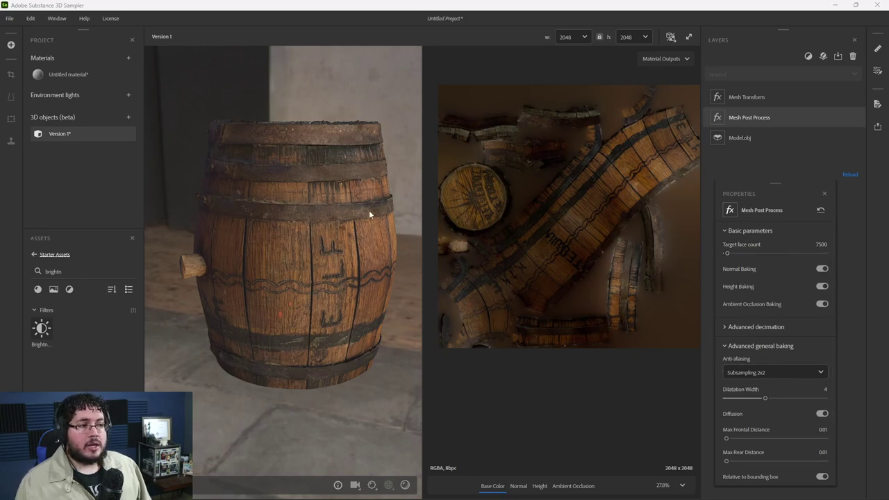
- Dock the Mesh Post Process properties to the left of the Layers panel
scroll(343, 276, up, 3)
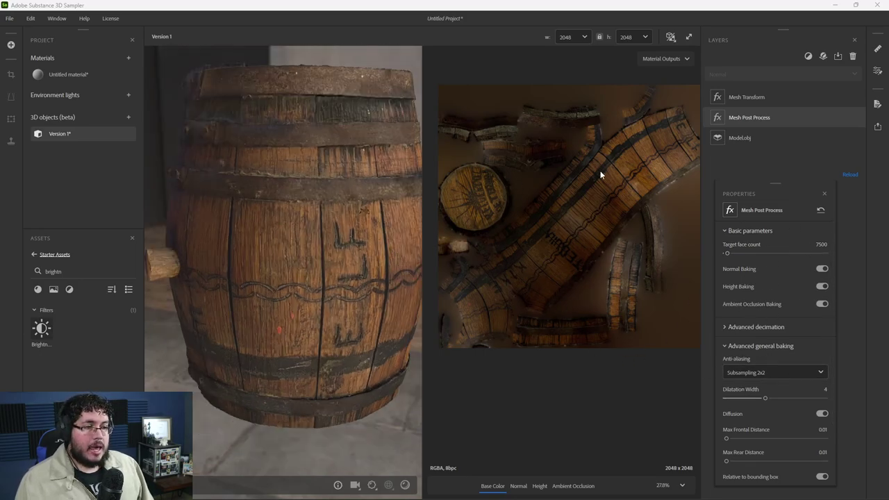
scroll(641, 271, up, 5)
scroll(542, 211, down, 4)
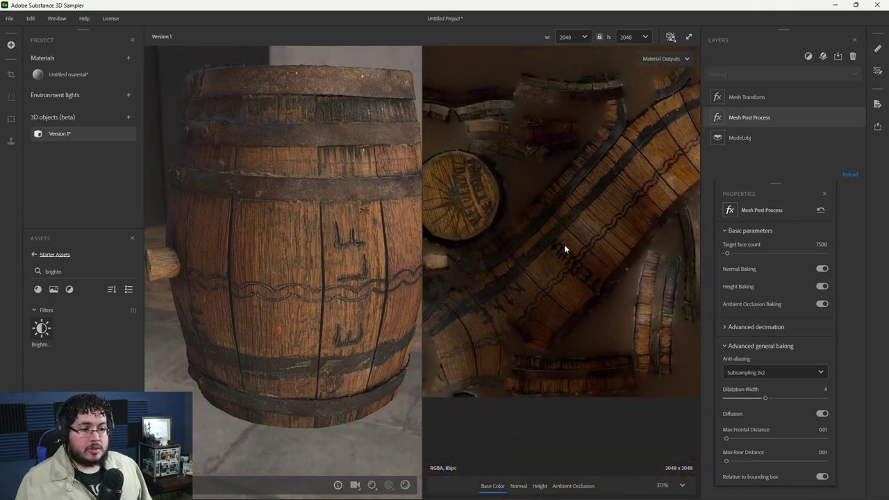
scroll(565, 289, down, 3)
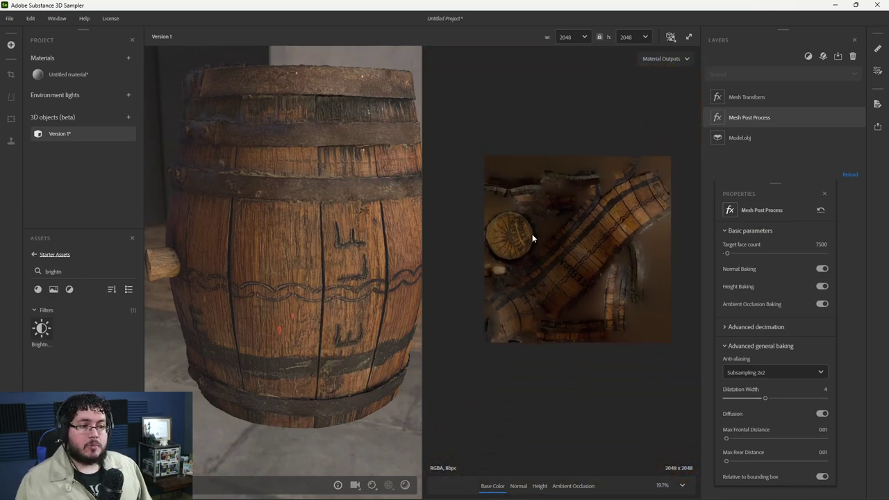
scroll(533, 234, up, 2)
scroll(603, 266, up, 3)
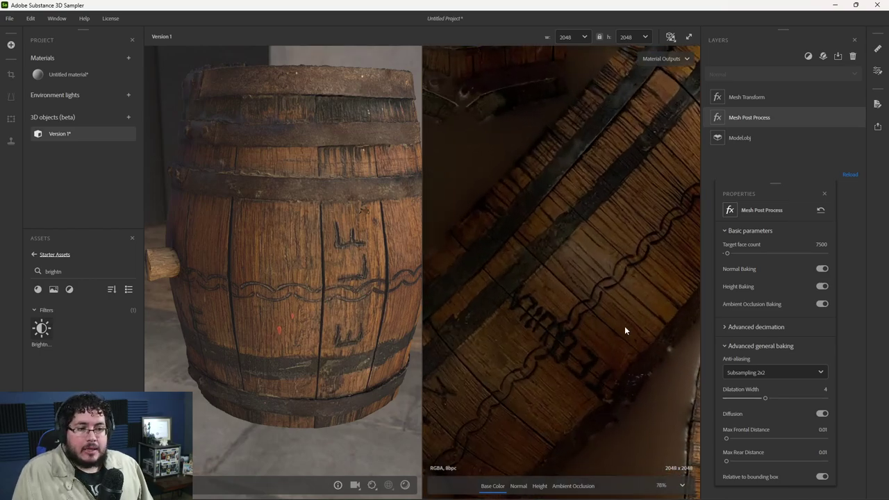
scroll(504, 262, down, 3)
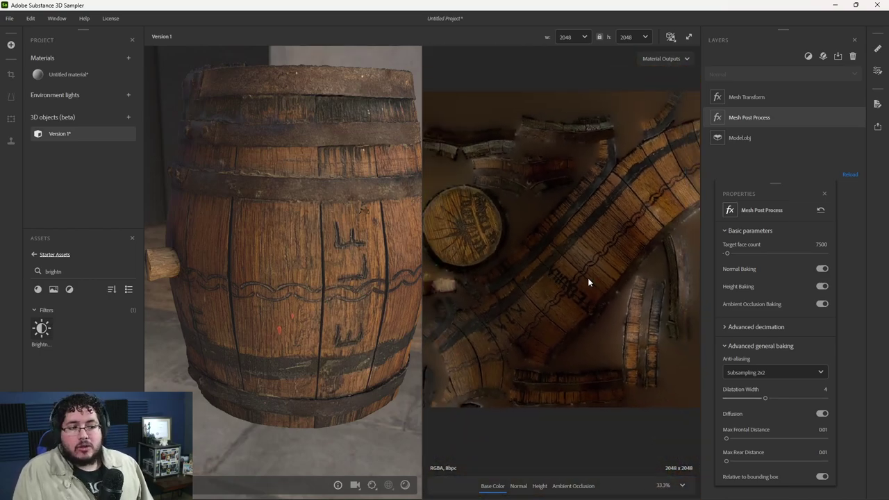
scroll(588, 283, up, 2)
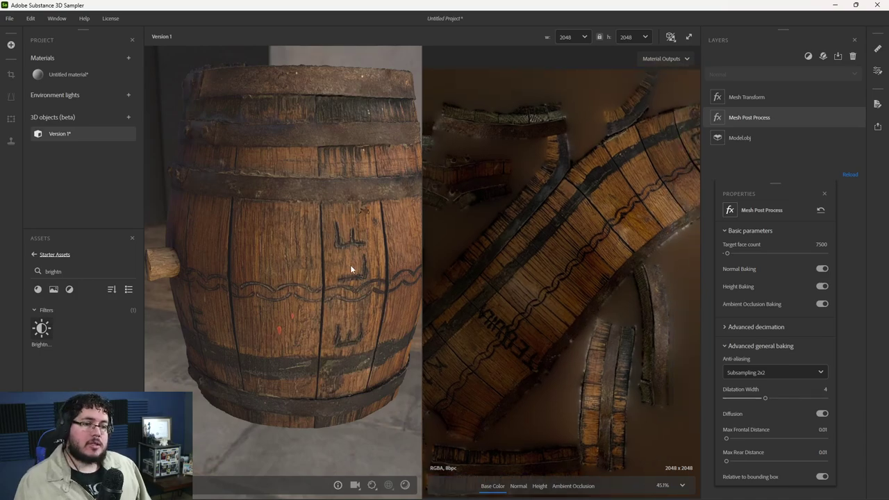
drag(350, 265, 375, 264)
scroll(243, 257, down, 3)
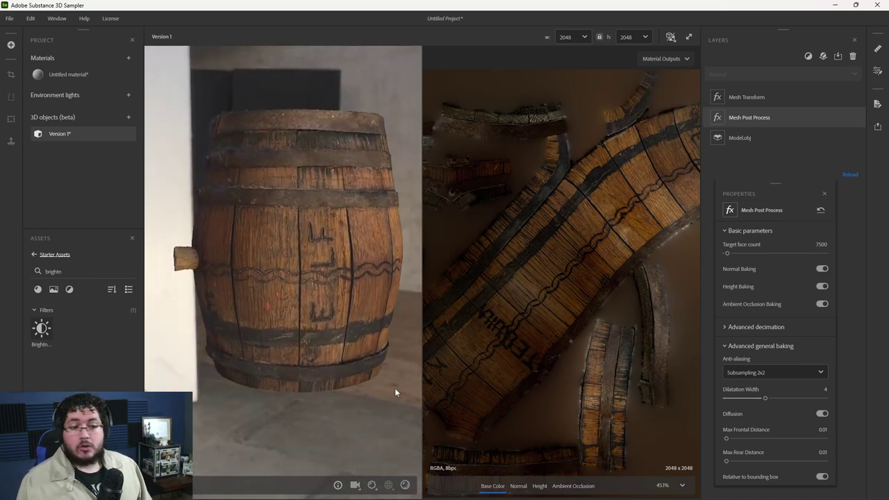
drag(395, 394, 306, 319)
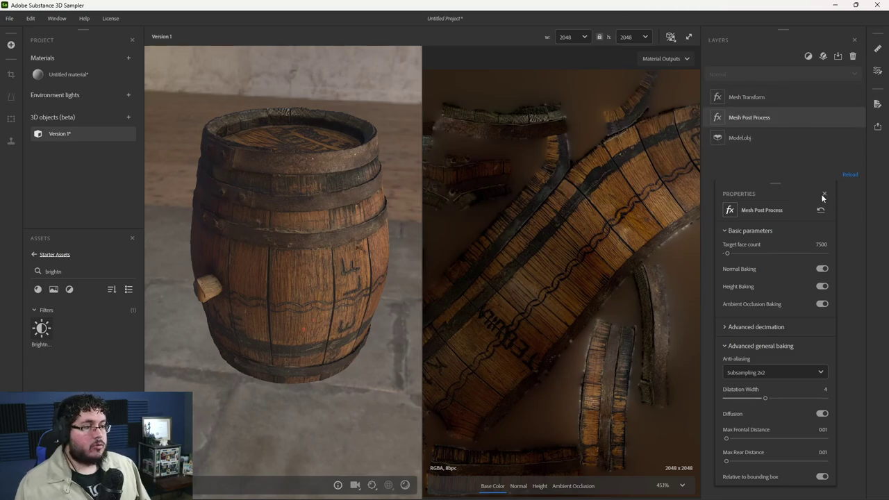
drag(790, 188, 740, 91)
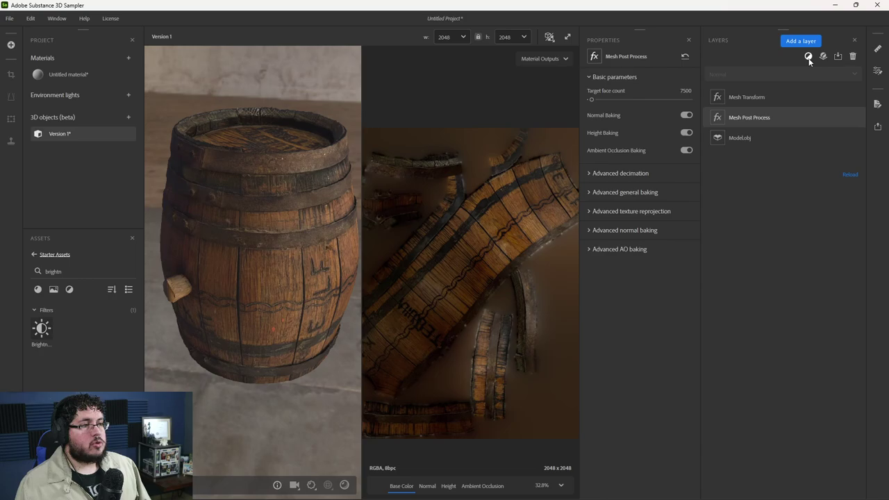
- Add a Channel Switch filter layer found by searching 'swi' in the filter list
click(839, 58)
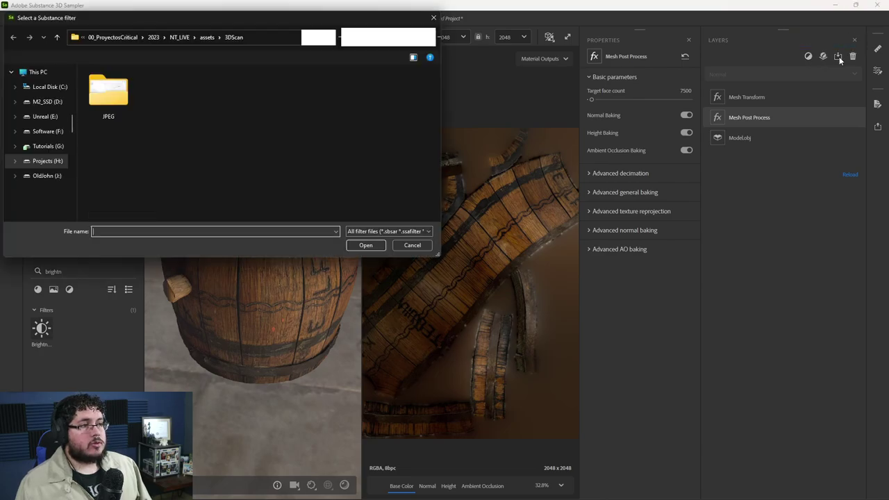
click(433, 17)
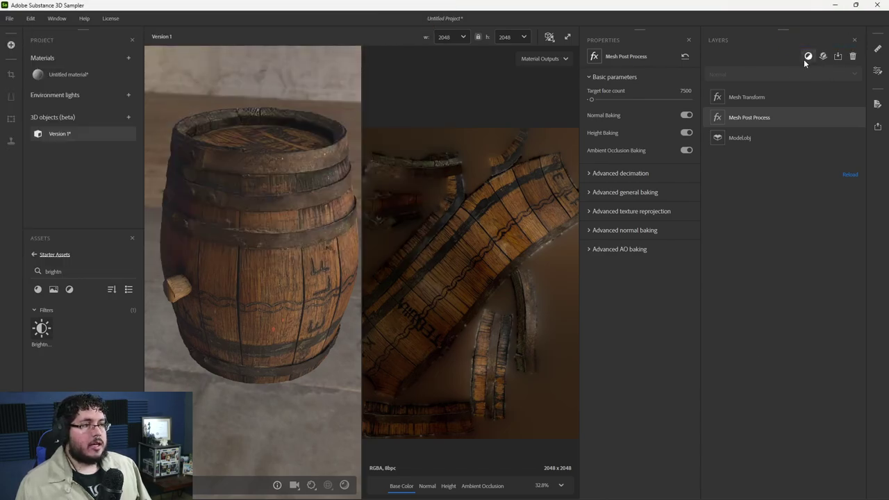
click(806, 57)
text(colo)
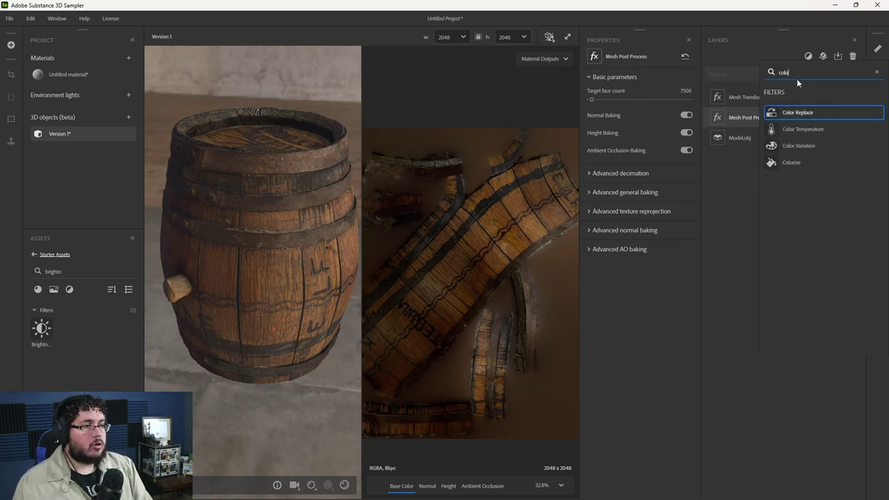
text(r)
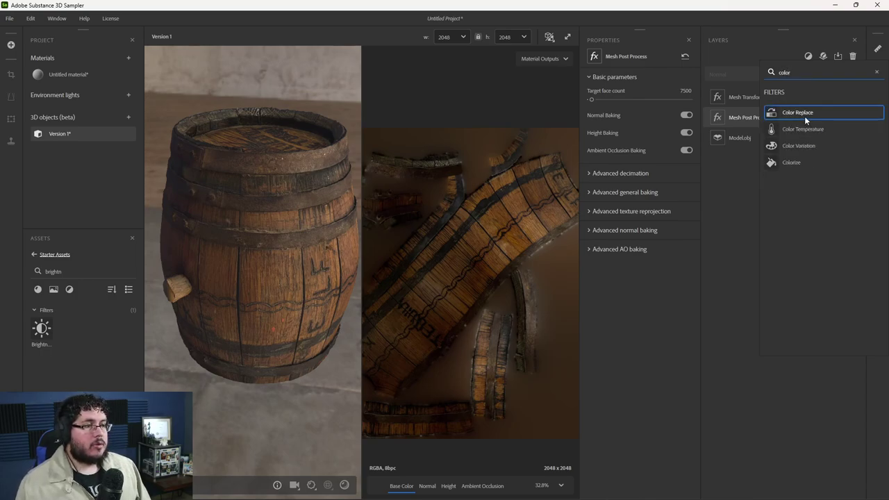
key(BackSpace)
key(BackSpace)
key(BackSpace)
key(BackSpace)
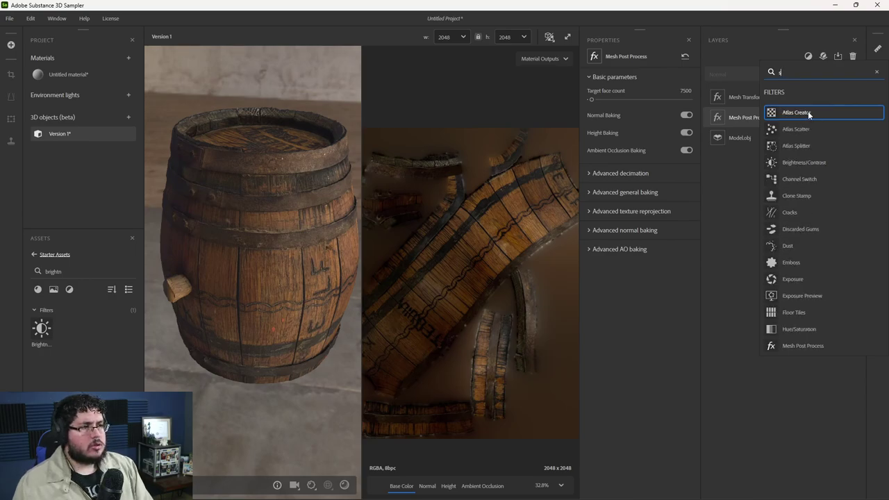
text(sw)
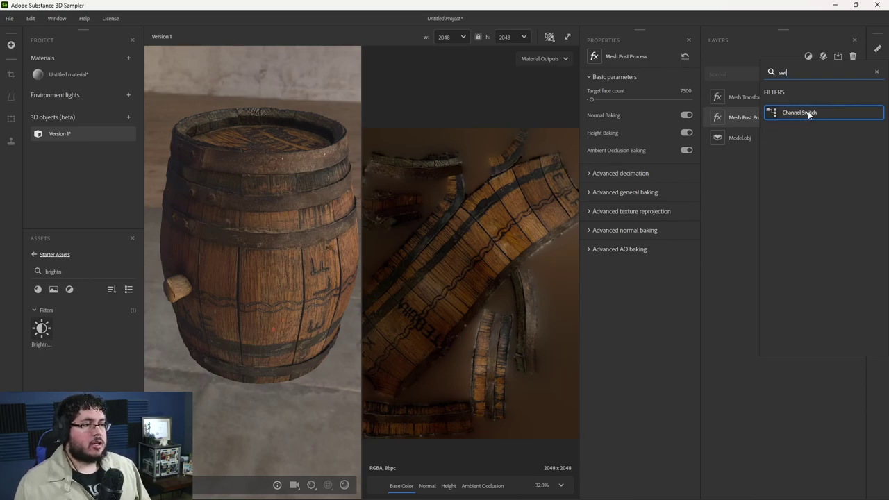
text(i)
click(808, 111)
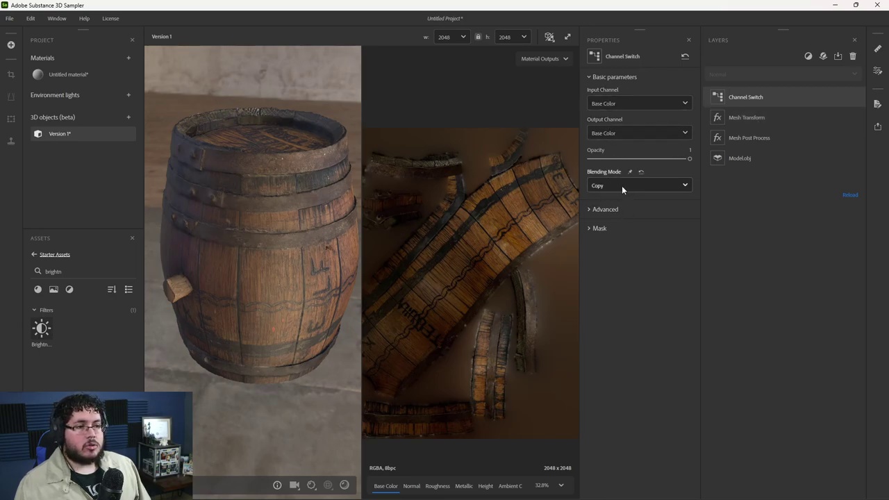
- Set Channel Switch output to Roughness, blending to Overlay and opacity to 0.46
mouse_move(260, 208)
mouse_down()
mouse_move(230, 187)
mouse_move(264, 200)
mouse_up()
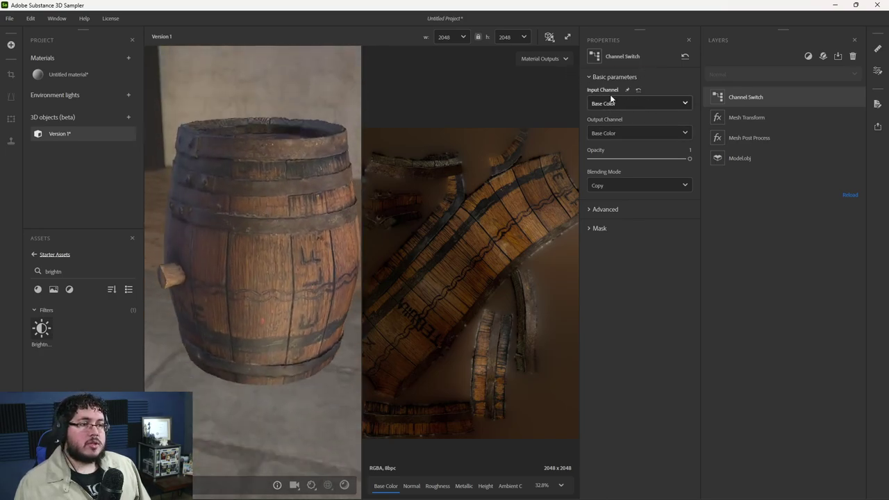
click(624, 134)
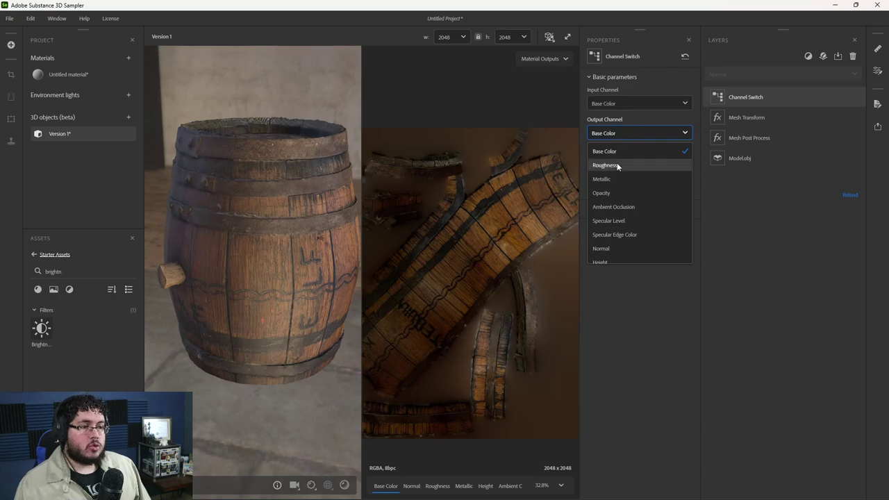
click(617, 165)
drag(262, 270, 351, 231)
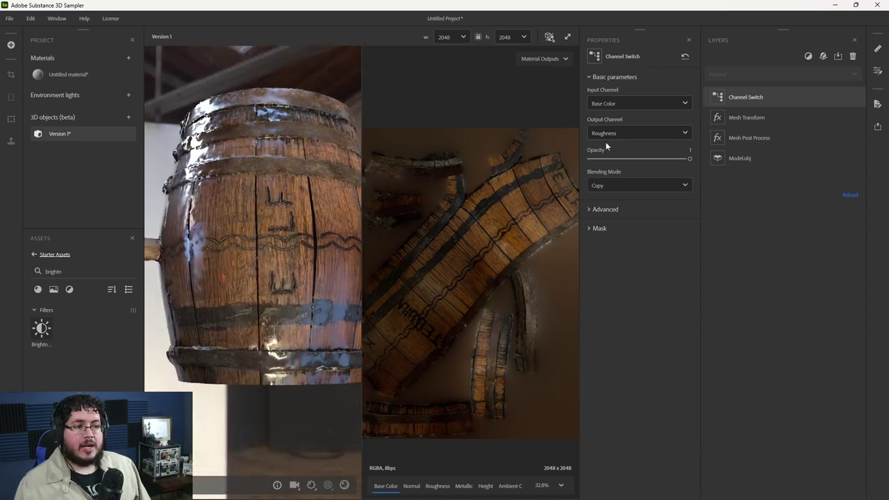
click(623, 184)
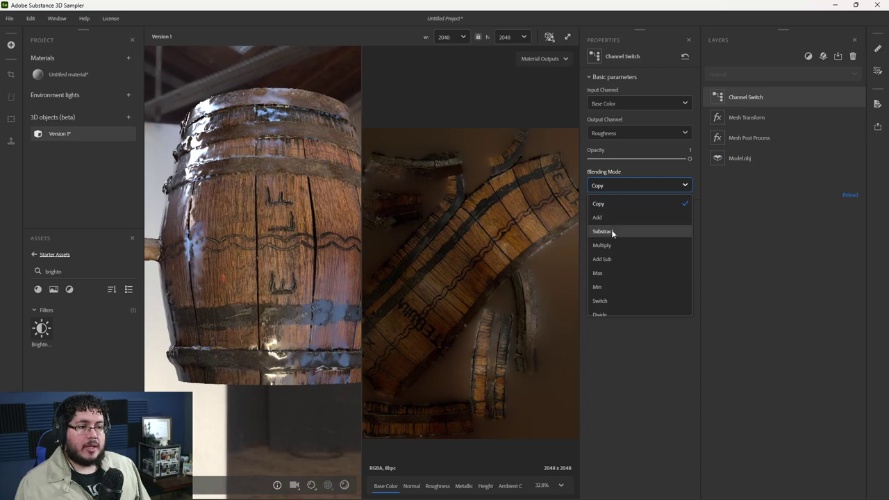
click(615, 245)
click(622, 184)
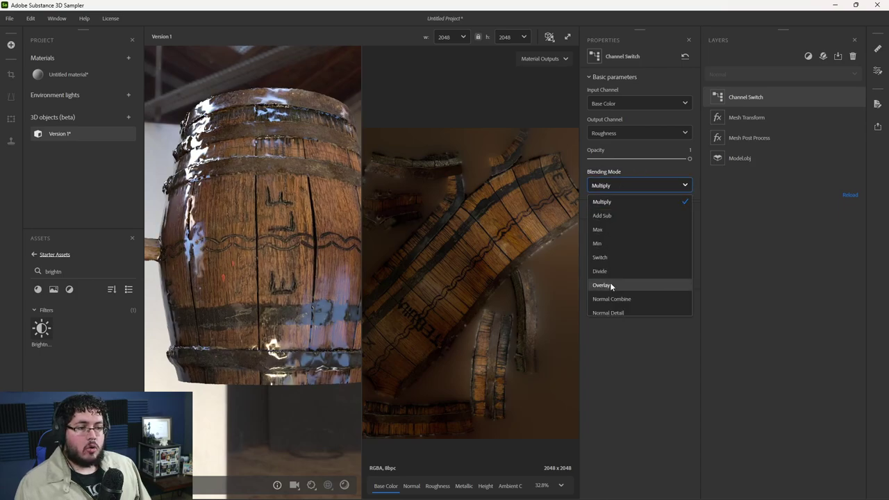
click(611, 282)
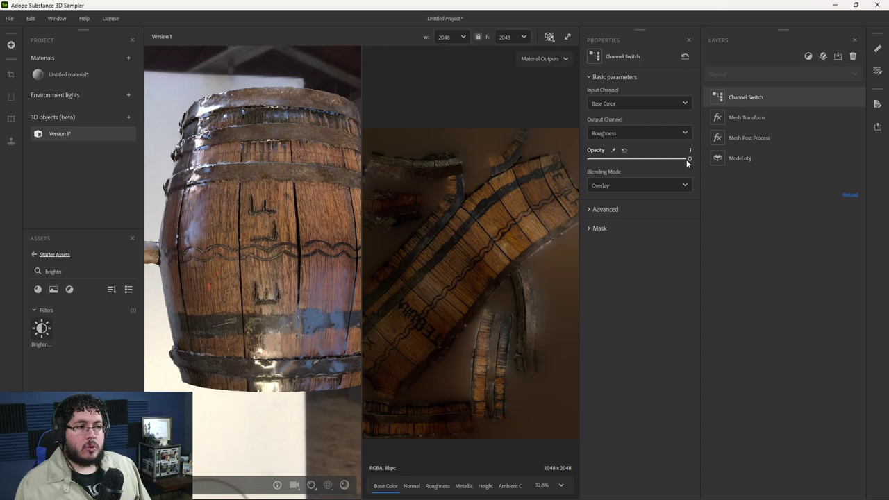
mouse_move(690, 159)
mouse_down()
mouse_move(602, 160)
mouse_move(635, 158)
mouse_up()
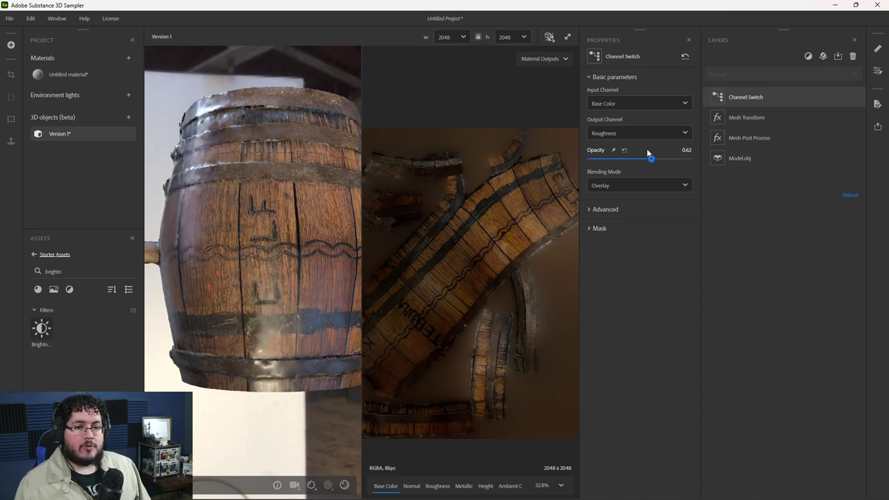
drag(243, 166, 292, 195)
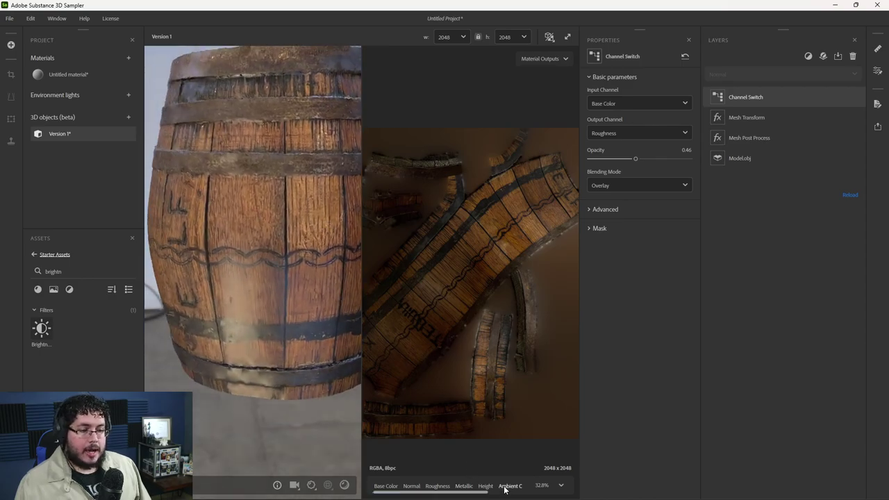
- Show the roughness map in the 2D view
click(437, 486)
scroll(454, 306, up, 3)
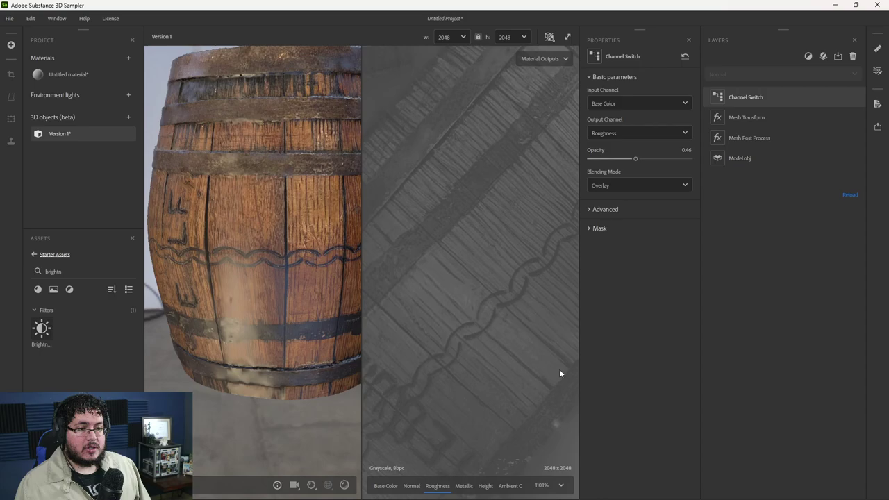
scroll(465, 278, down, 1)
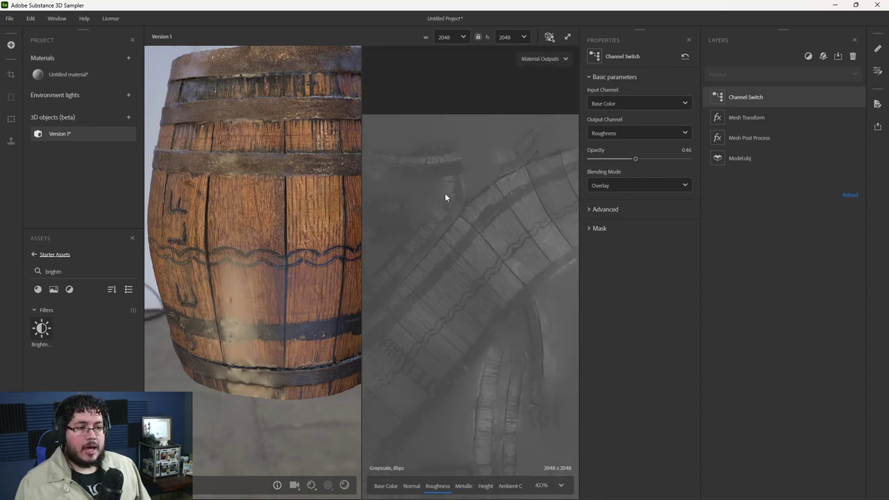
scroll(486, 203, down, 1)
scroll(521, 193, down, 1)
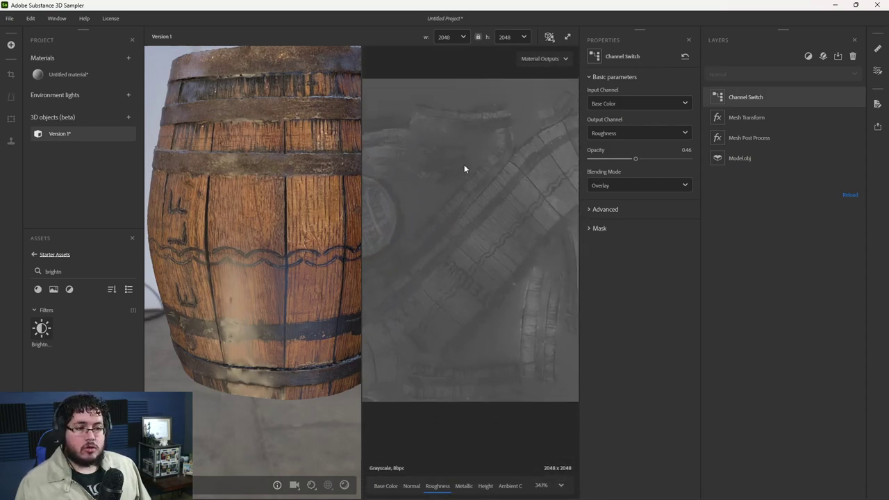
drag(236, 238, 296, 215)
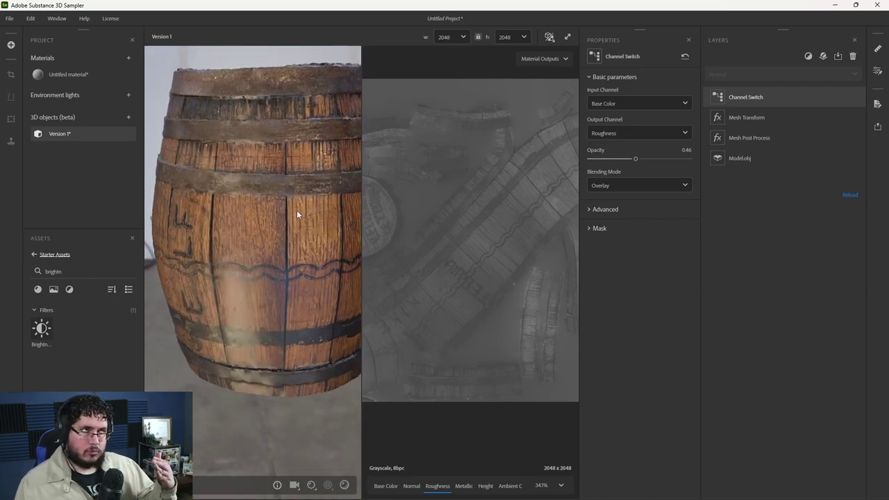
- Try Switch, Divide and Overlay blending, then settle on Multiply at opacity 0.68
click(626, 185)
click(613, 235)
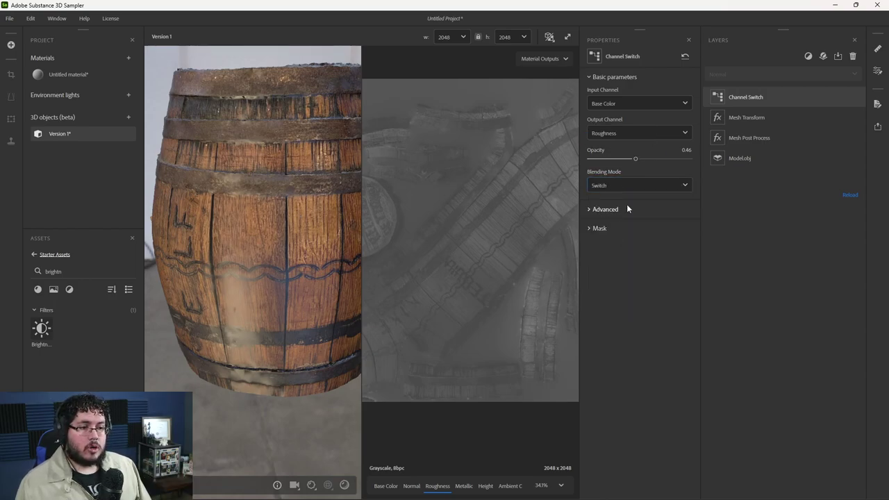
click(625, 185)
click(613, 252)
click(625, 185)
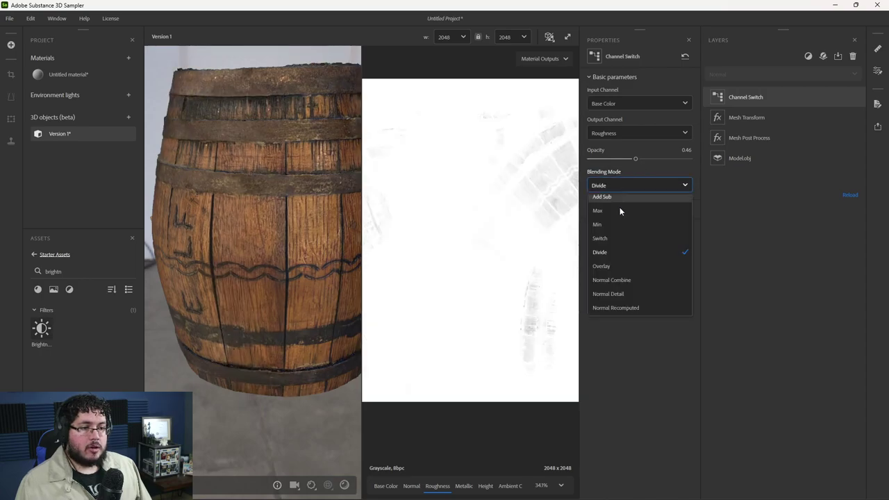
click(608, 266)
click(621, 185)
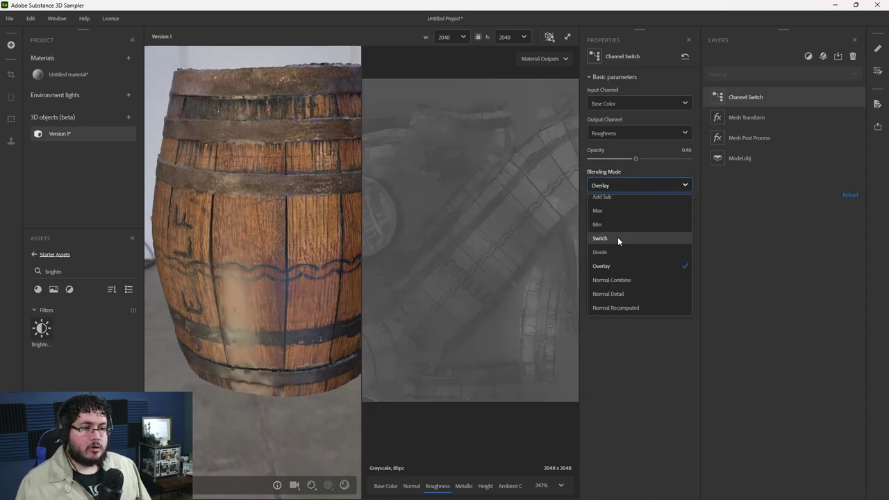
scroll(617, 264, up, 2)
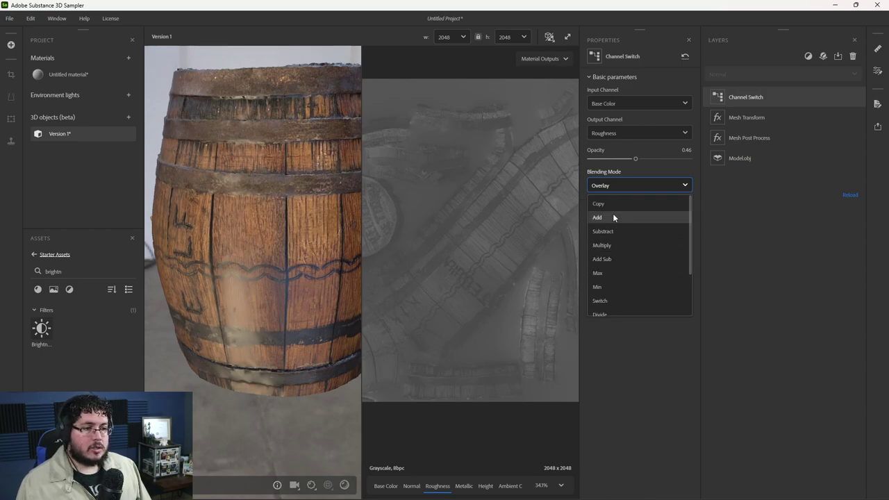
click(614, 242)
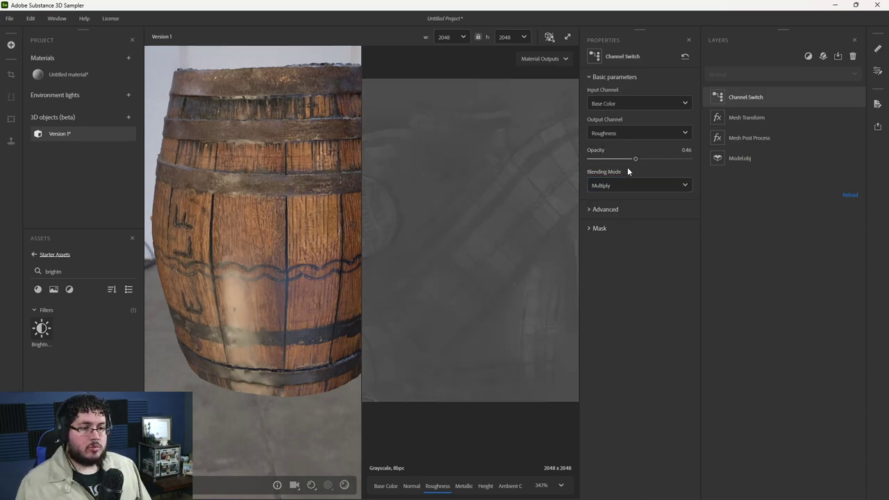
drag(635, 159, 657, 159)
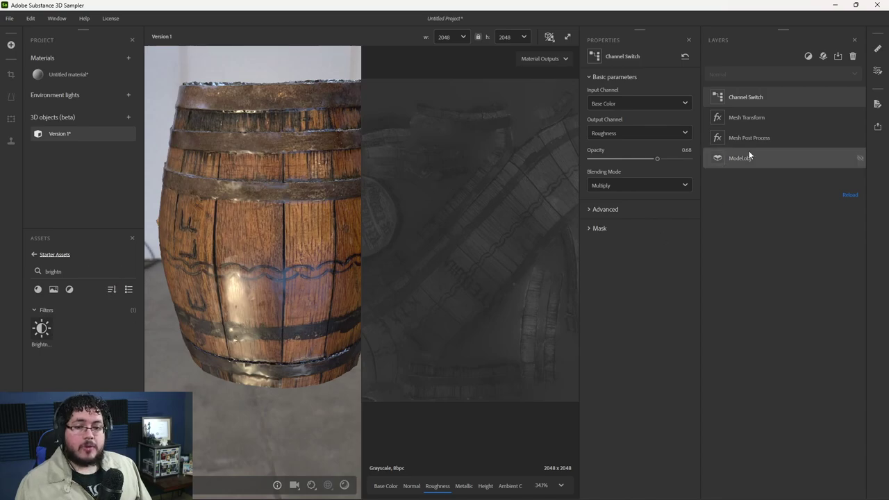
- Add a Brightness/Contrast filter to the top of the layer stack
click(809, 57)
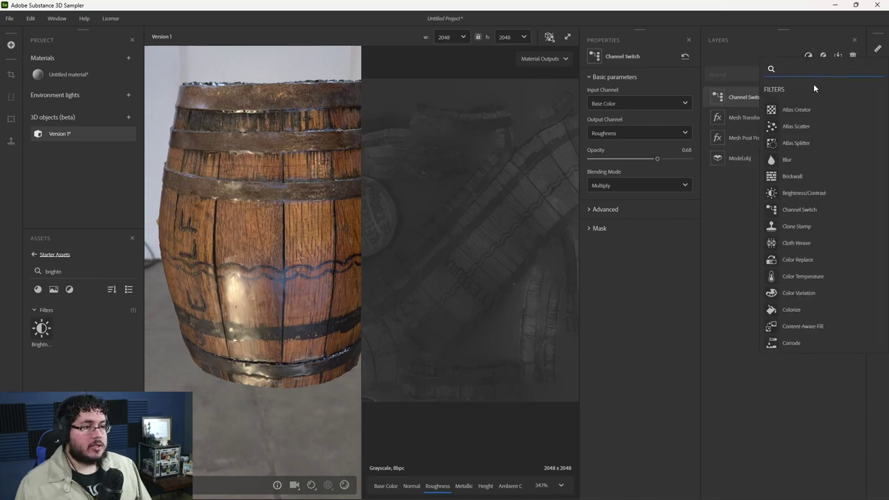
text(ti)
key(BackSpace)
key(BackSpace)
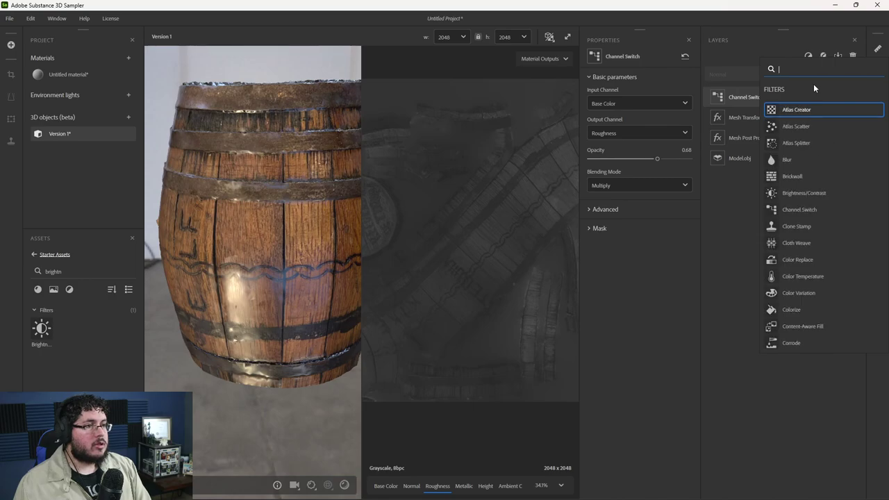
click(73, 272)
drag(41, 329, 760, 94)
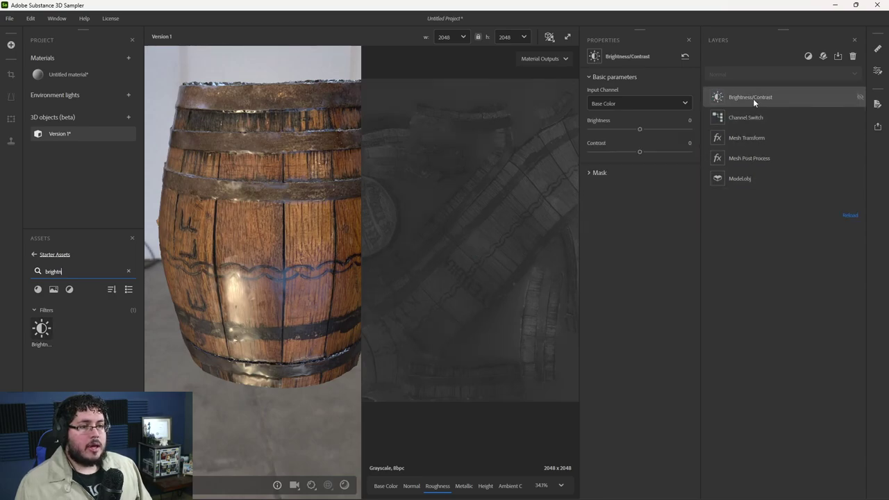
- Apply Brightness/Contrast to Roughness with brightness 0.32 and contrast 0.28
click(627, 104)
click(618, 138)
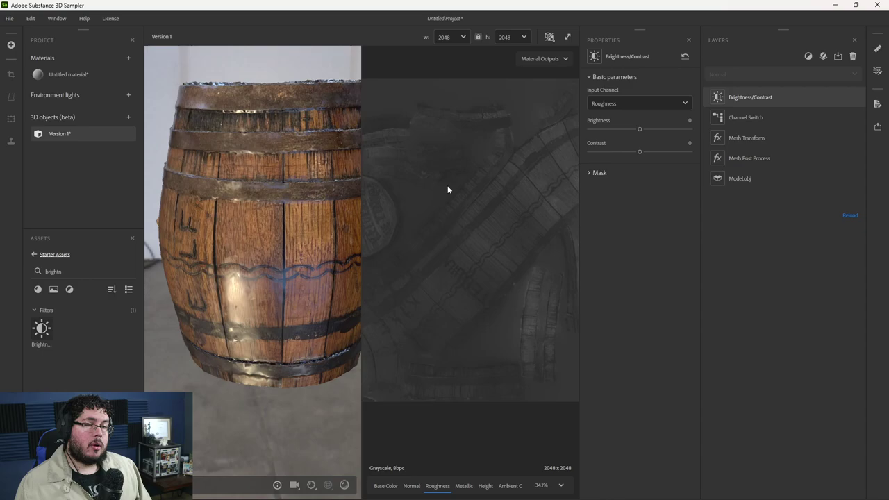
drag(641, 152, 658, 158)
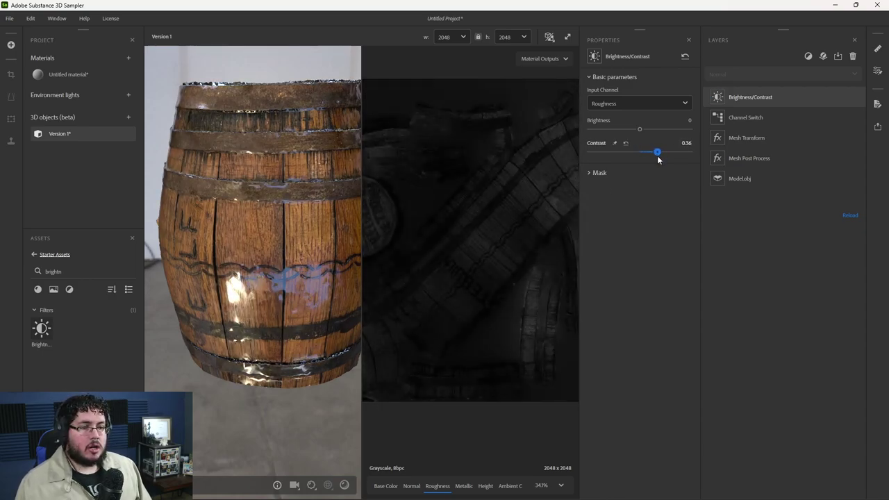
drag(639, 129, 657, 139)
mouse_move(278, 191)
mouse_down()
mouse_move(239, 175)
mouse_move(278, 186)
mouse_up()
mouse_move(657, 151)
mouse_down()
mouse_move(642, 154)
mouse_move(661, 152)
mouse_move(653, 155)
mouse_move(645, 130)
mouse_move(657, 129)
mouse_move(607, 159)
mouse_move(642, 160)
mouse_up()
- Check the Channel Switch layer, then set Brightness/Contrast to brightness 0.06, contrast 0.19
click(746, 117)
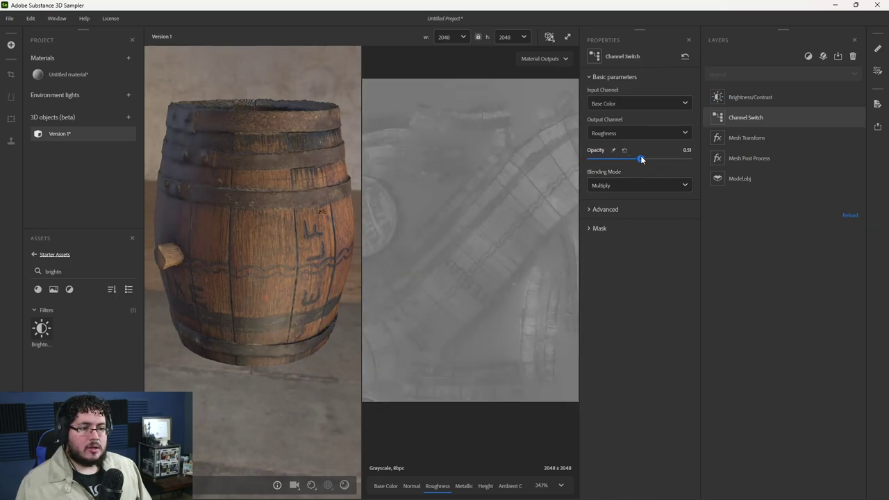
click(757, 97)
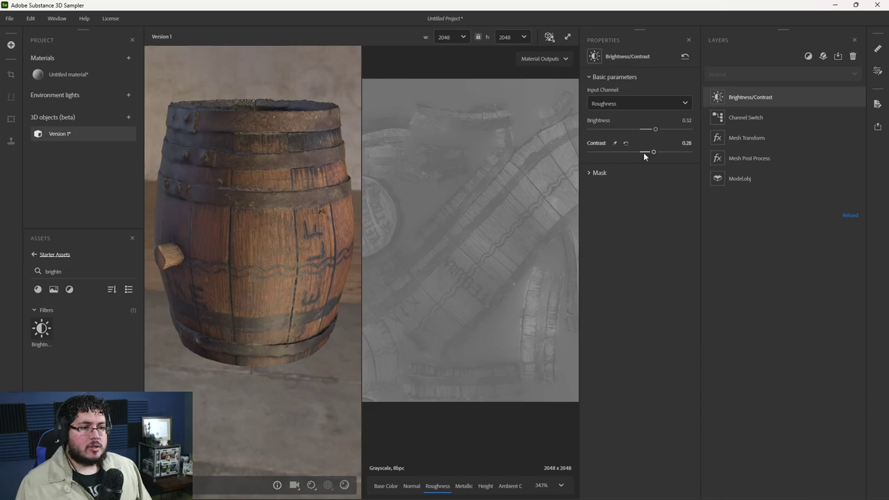
drag(653, 152, 644, 134)
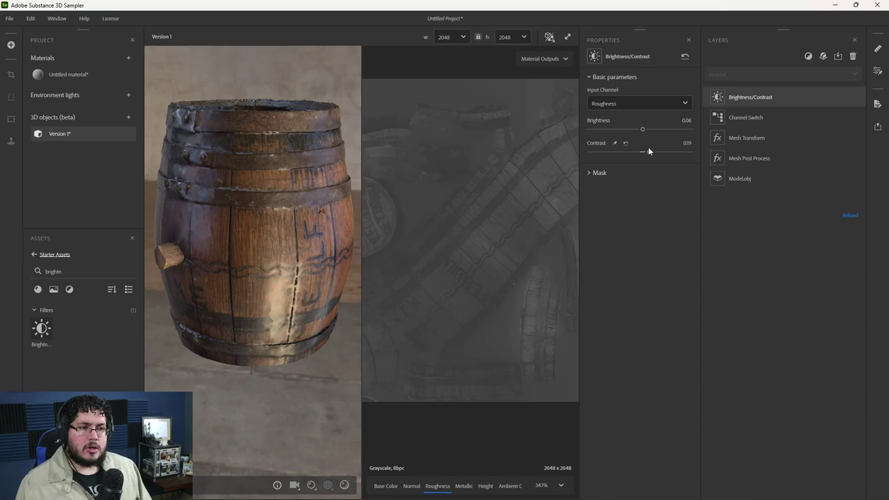
- Clear the asset search, show only Filters, and drag Hue/Saturation onto the barrel
click(67, 273)
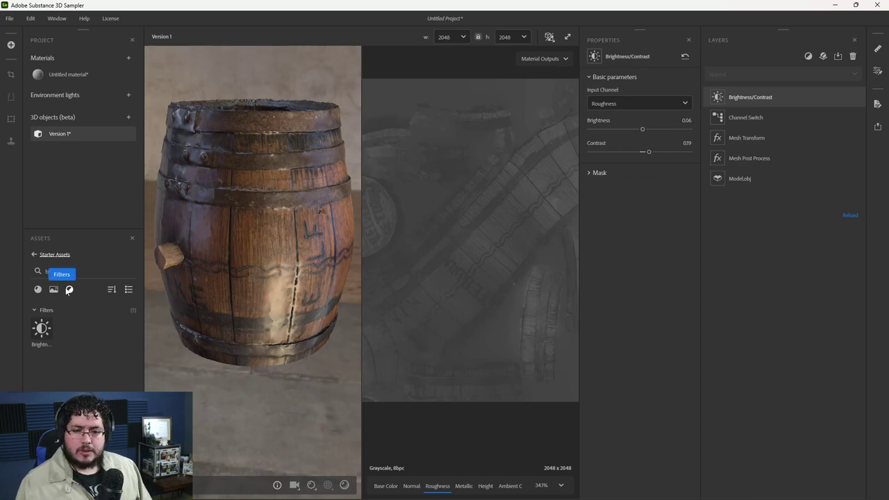
click(67, 273)
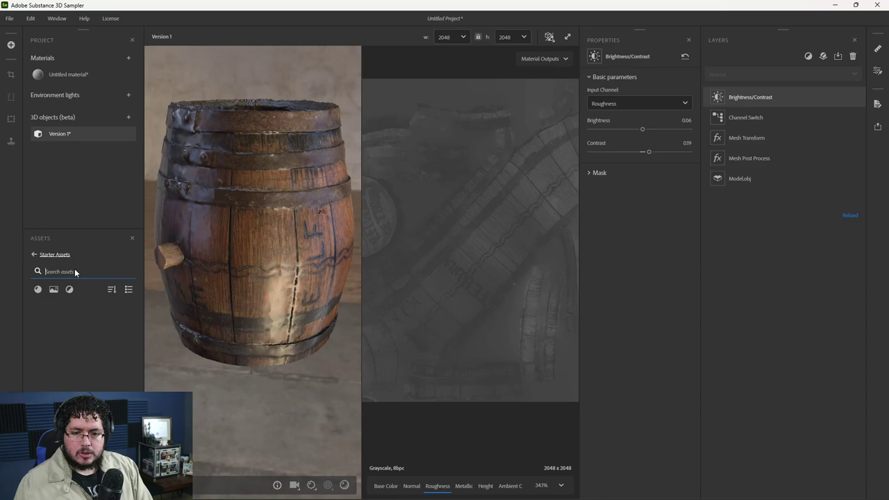
click(70, 289)
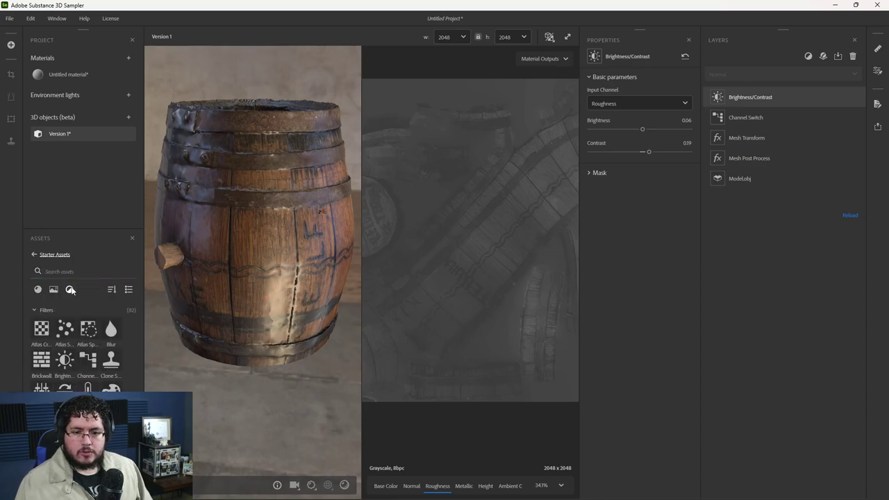
scroll(87, 341, down, 1)
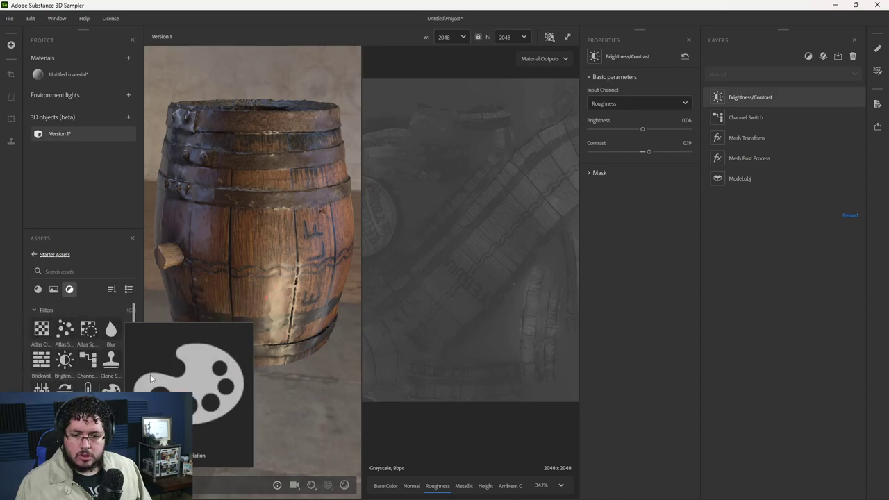
scroll(92, 386, up, 1)
scroll(88, 386, down, 1)
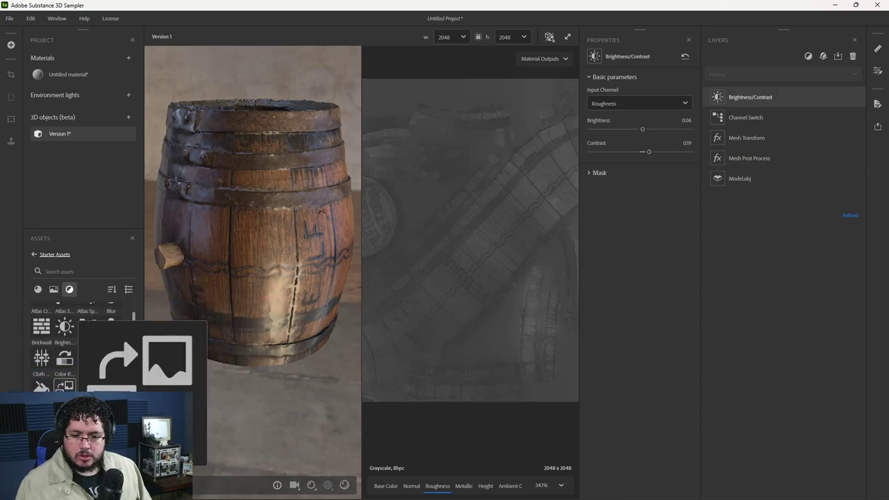
scroll(77, 340, down, 6)
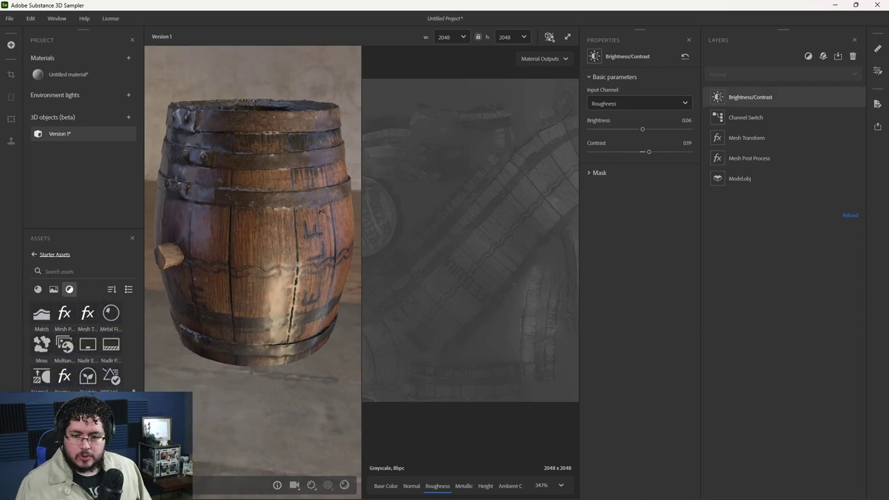
scroll(77, 341, down, 1)
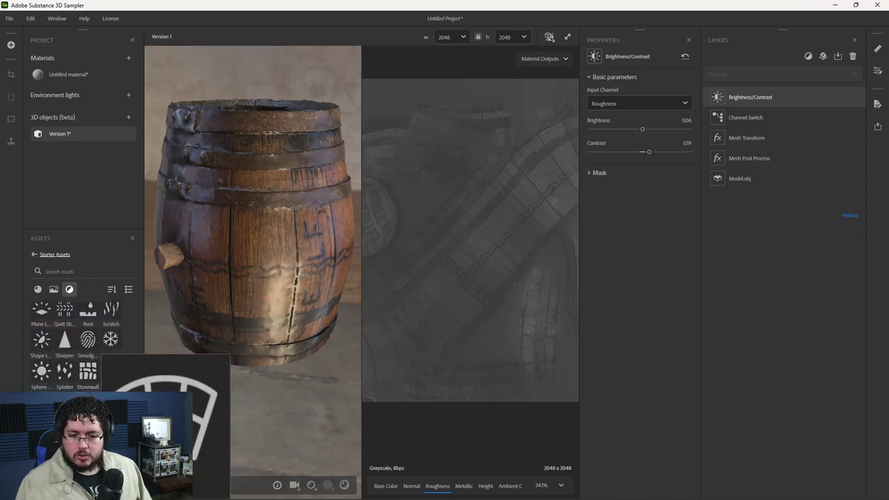
scroll(66, 383, up, 2)
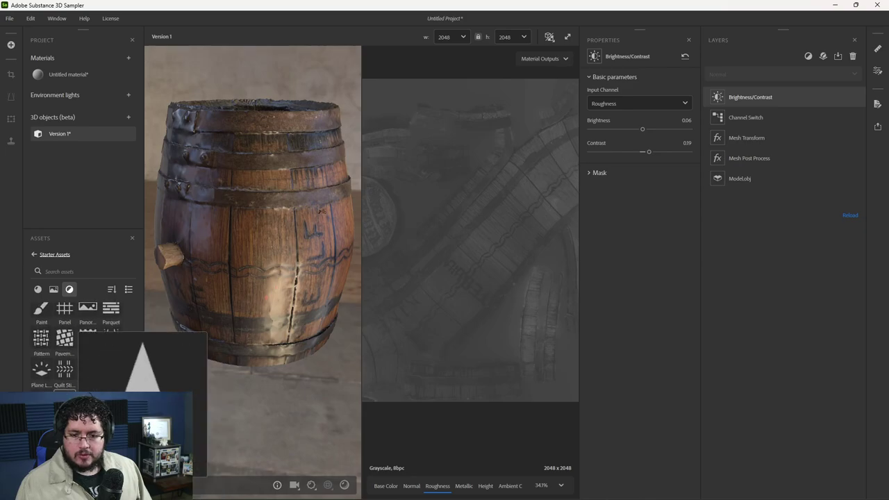
scroll(66, 383, up, 3)
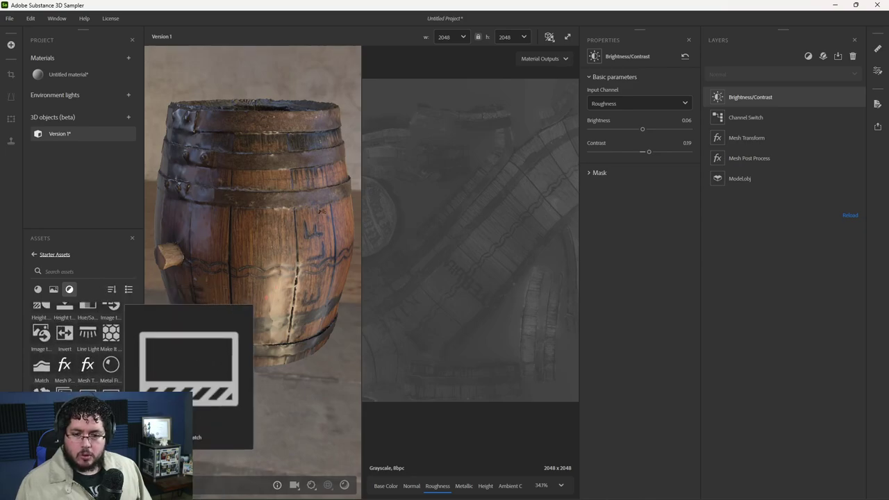
scroll(76, 340, up, 4)
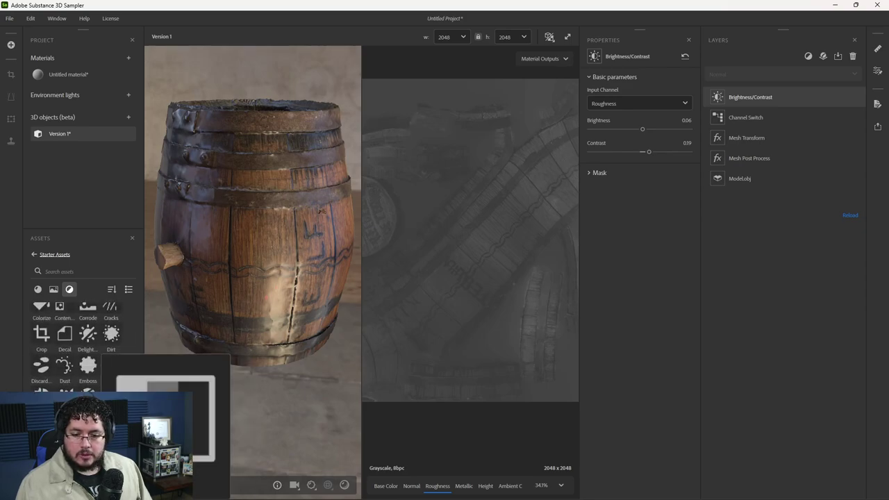
drag(76, 417, 776, 96)
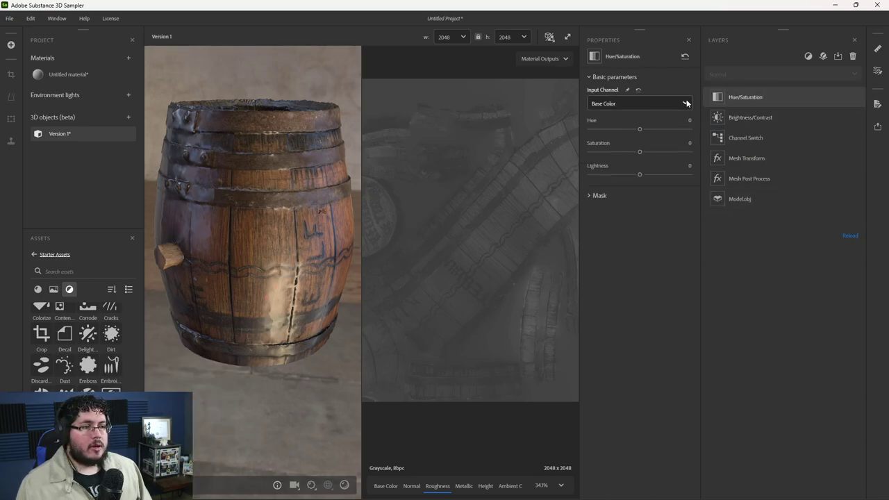
- Point Hue/Saturation at Roughness with saturation 0.34 and lightness 0.25
click(686, 103)
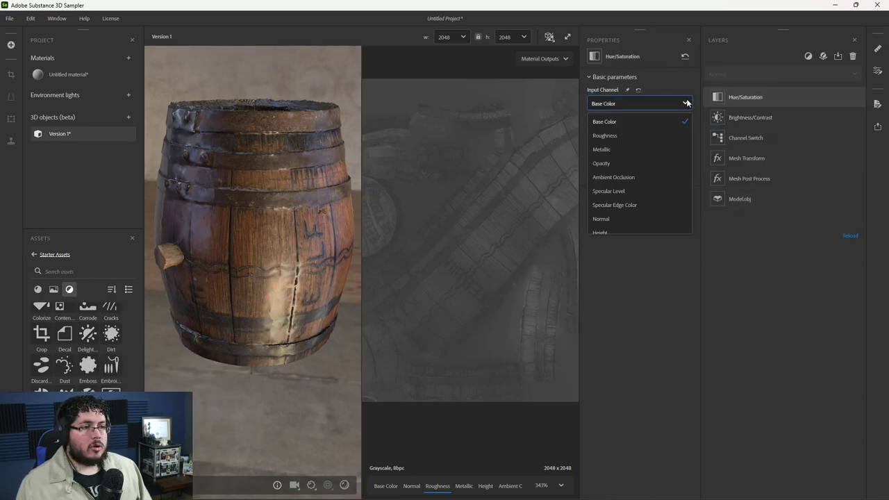
click(616, 134)
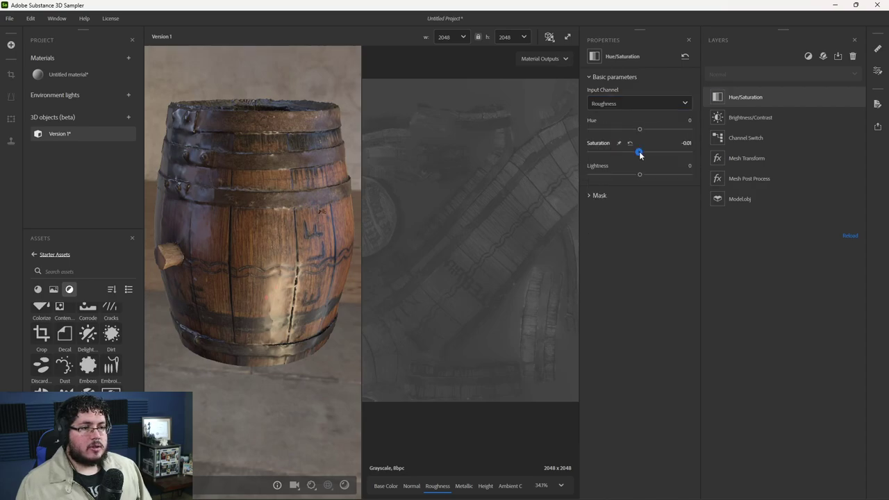
drag(640, 156, 653, 175)
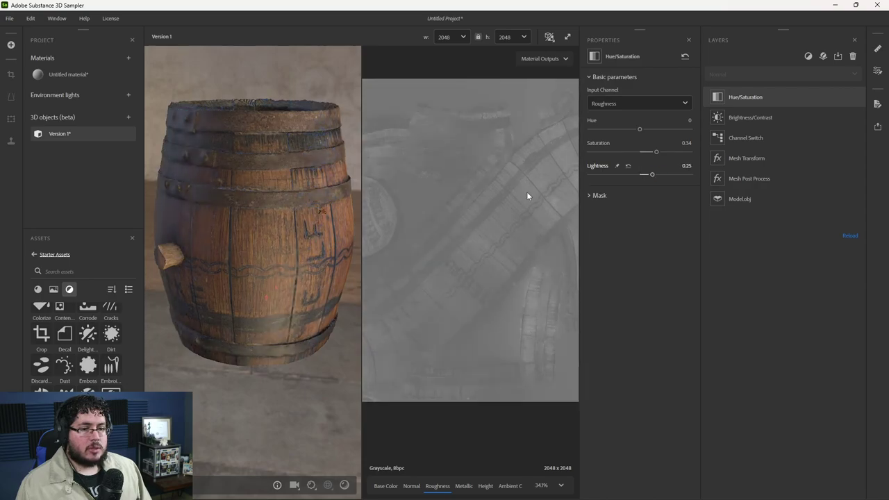
drag(334, 201, 203, 215)
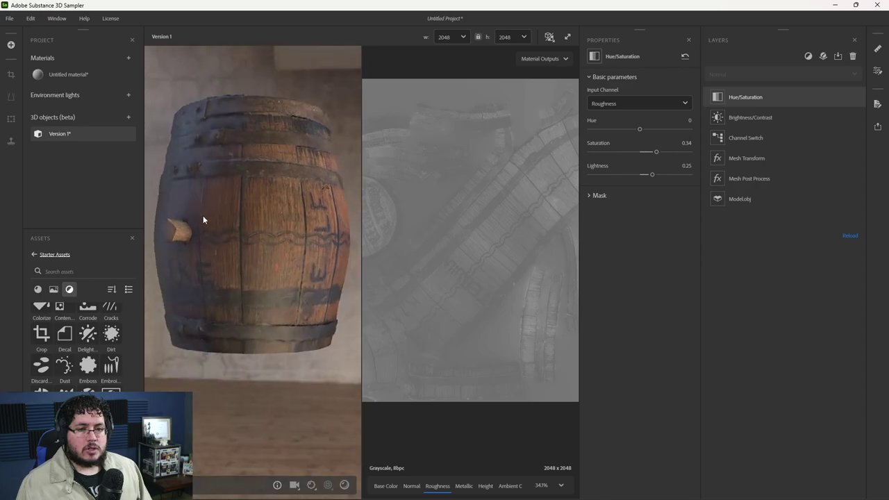
- Raise Brightness/Contrast to brightness 0.25 and contrast 0.45
scroll(203, 216, up, 5)
drag(413, 363, 360, 285)
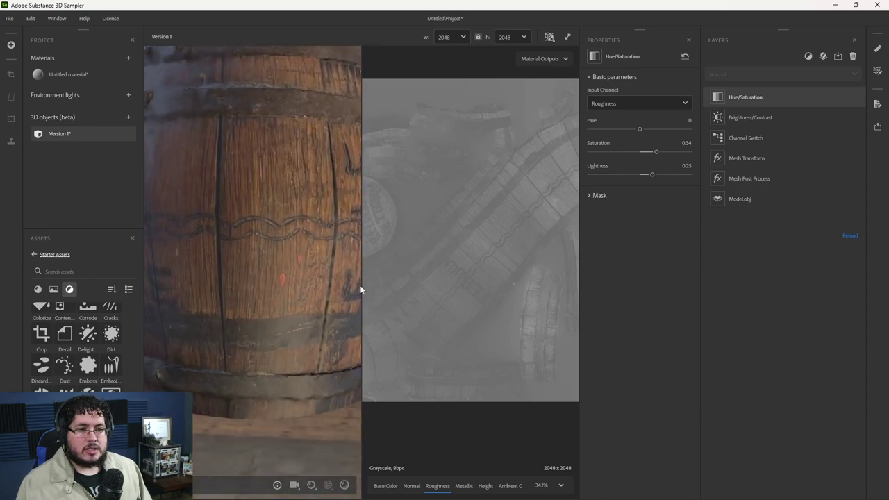
click(747, 118)
drag(643, 129, 662, 152)
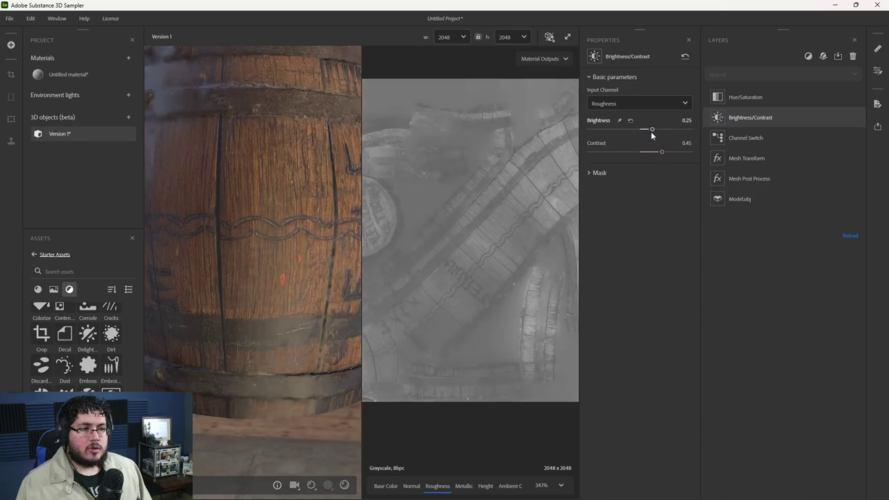
- Raise the Channel Switch layer's opacity and orbit to view the barrel's top
click(737, 136)
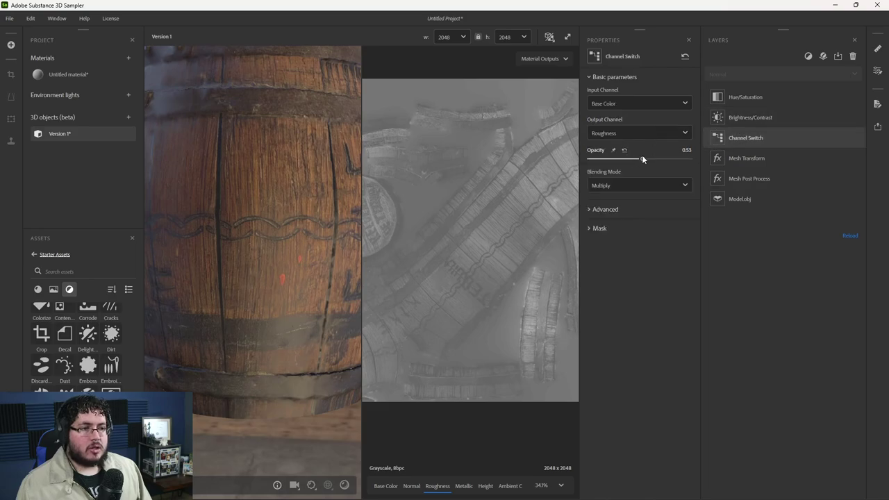
mouse_move(642, 159)
mouse_down()
mouse_move(669, 161)
mouse_move(652, 159)
mouse_up()
scroll(177, 254, down, 5)
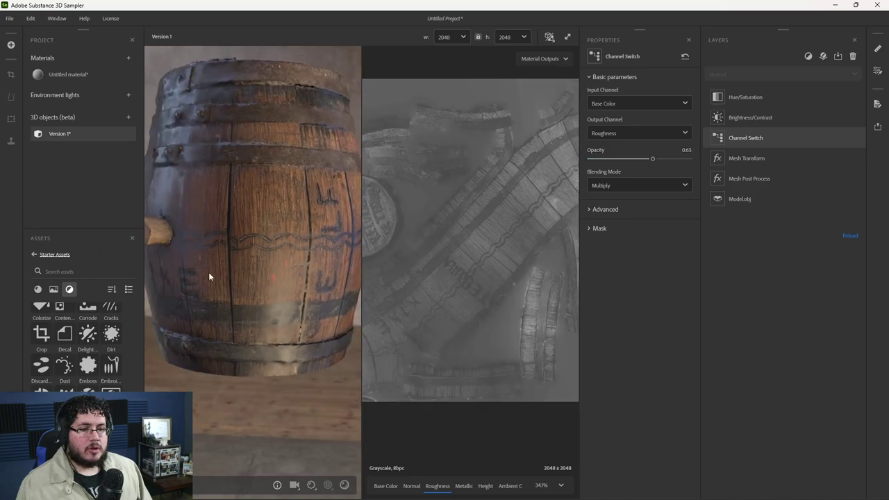
drag(200, 272, 289, 311)
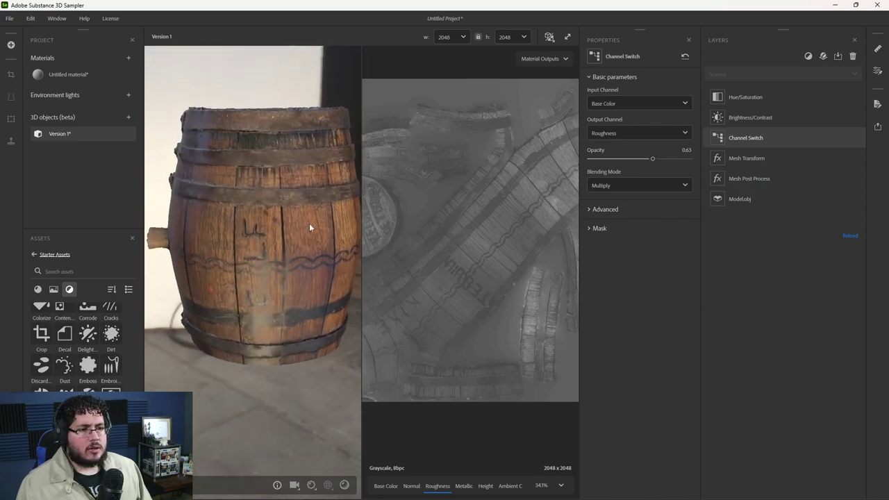
drag(310, 227, 313, 262)
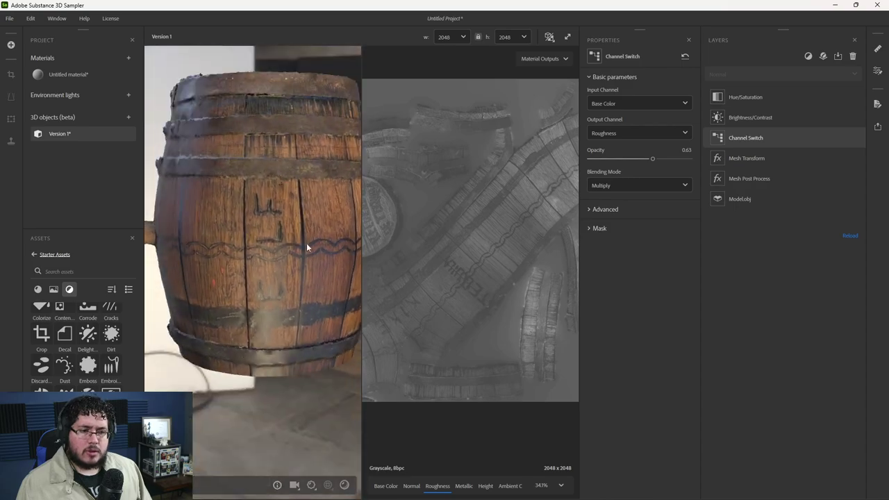
- Change the Channel Switch blending mode to Overlay, then to Divide
click(619, 184)
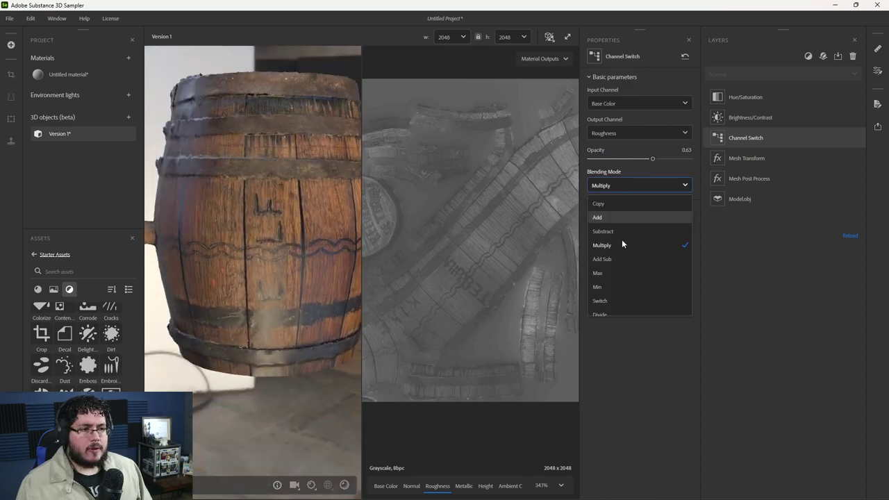
scroll(616, 278, down, 2)
click(614, 267)
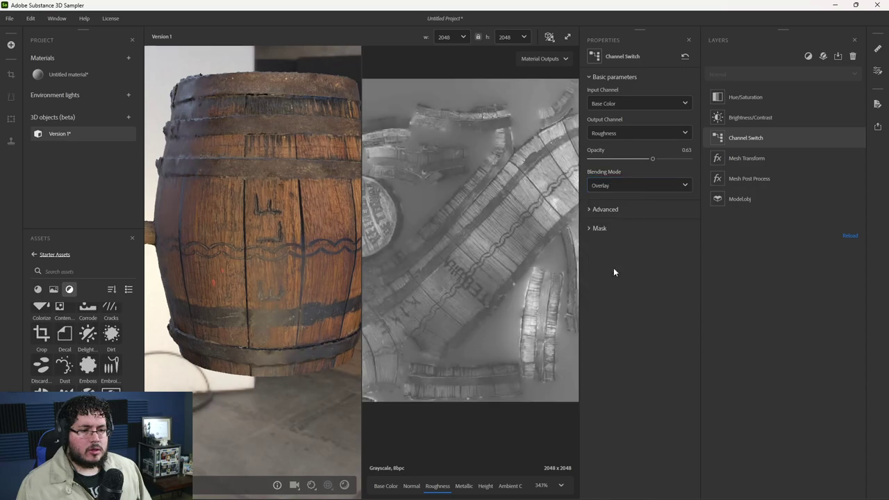
drag(306, 209, 268, 199)
click(627, 185)
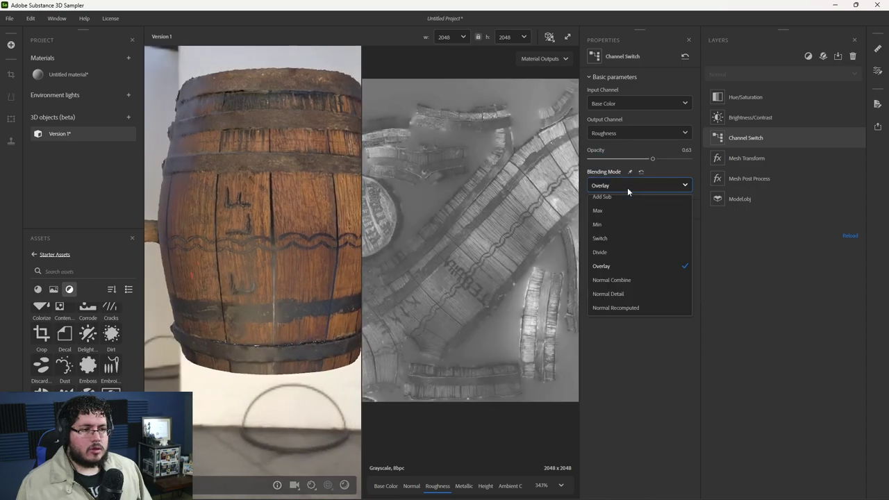
click(620, 251)
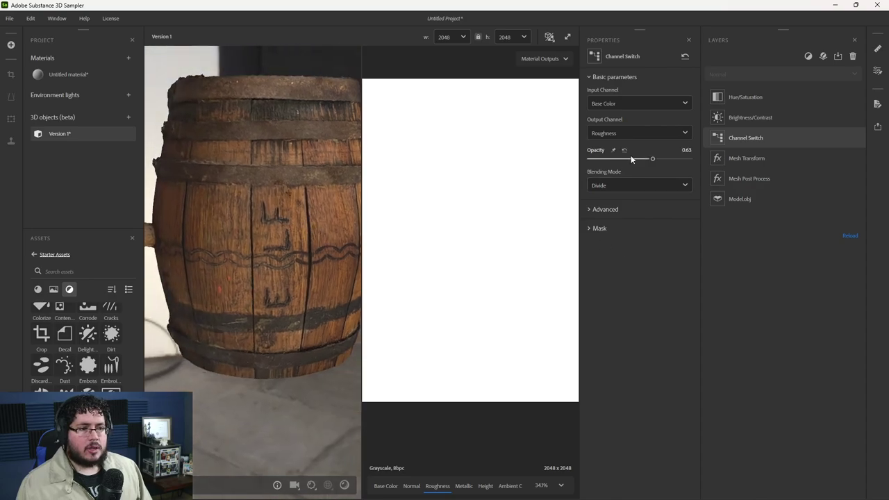
- Review the adjustment layers and drop the Channel Switch opacity almost to zero
click(740, 118)
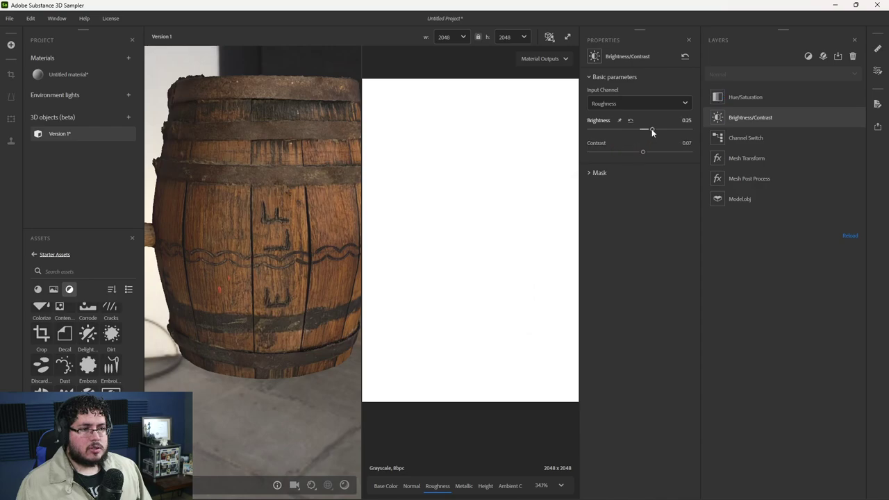
click(767, 96)
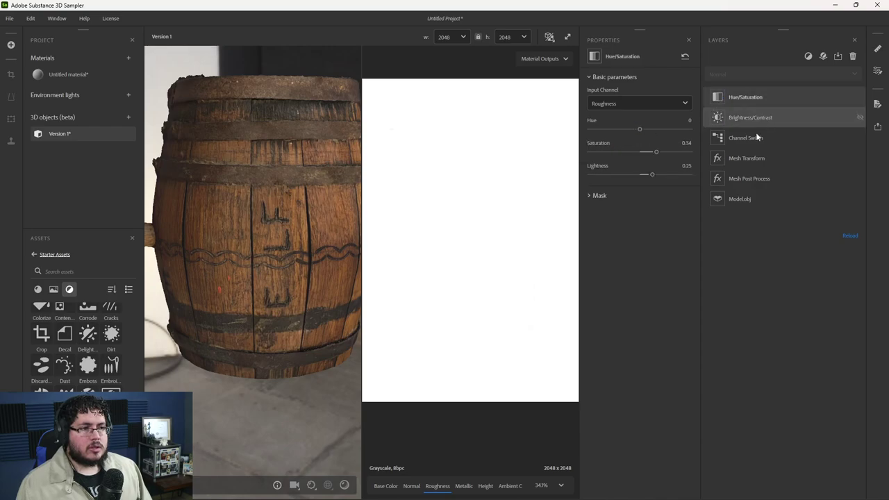
click(755, 138)
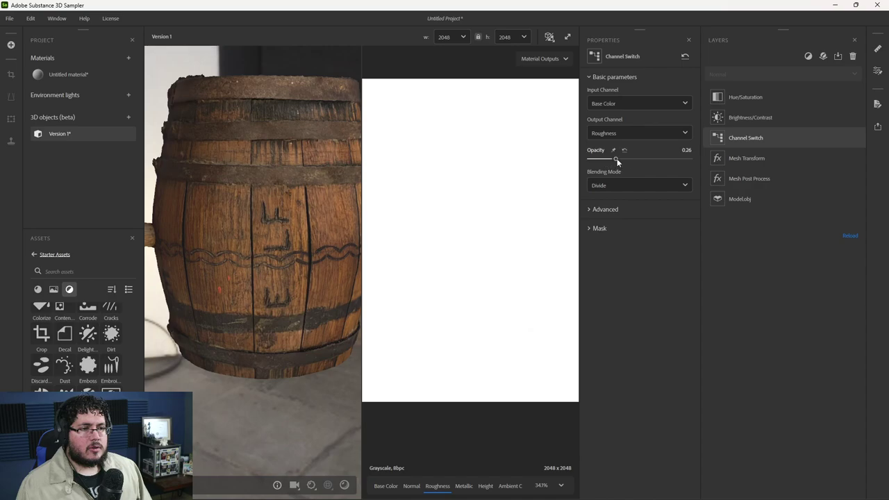
drag(653, 159, 698, 160)
mouse_move(590, 159)
mouse_down()
mouse_move(609, 161)
mouse_move(587, 164)
mouse_move(594, 162)
mouse_up()
- Set Brightness/Contrast on Roughness to brightness -0.35 and contrast 0.3
click(740, 119)
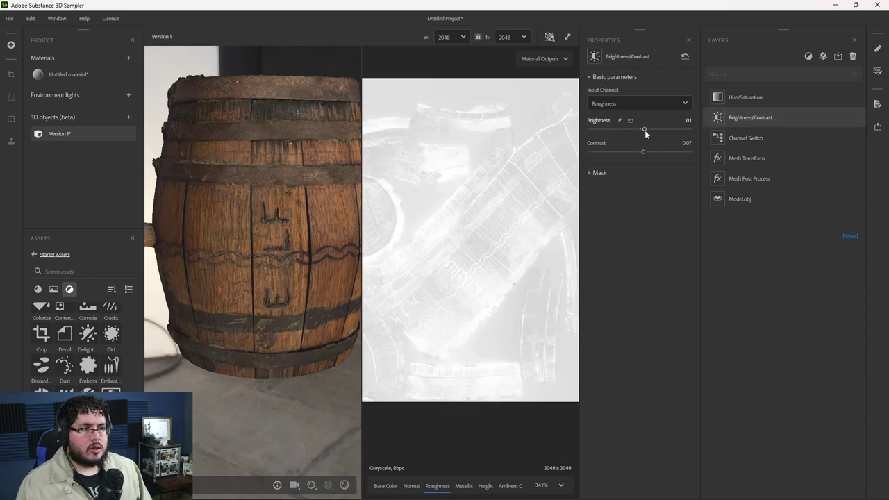
drag(644, 129, 659, 155)
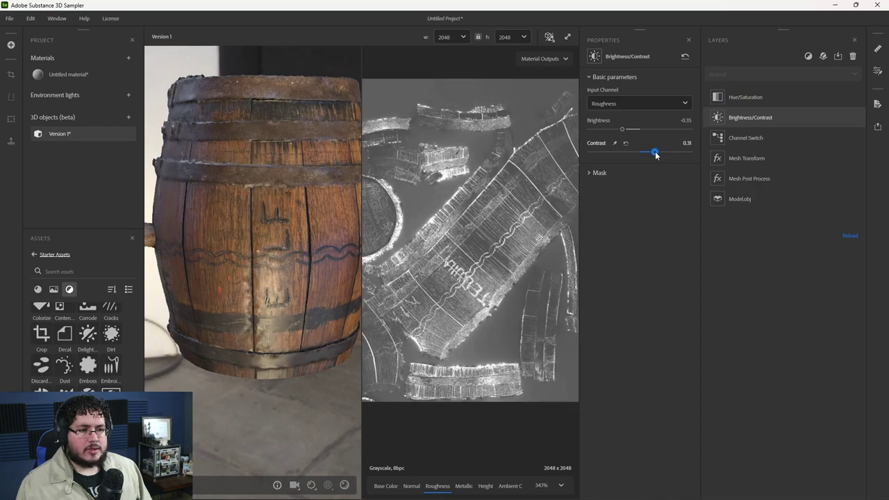
drag(217, 237, 460, 283)
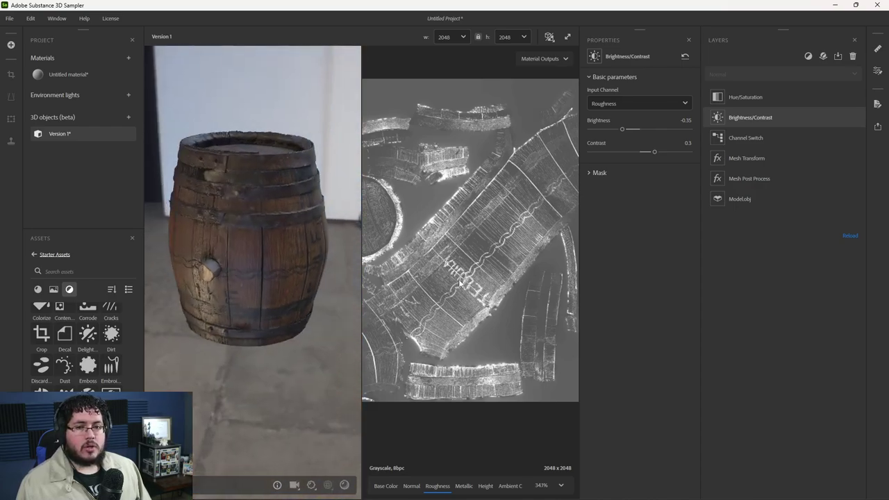
- Clear the export queue and open Export as, confirming the FBX mesh format
click(876, 129)
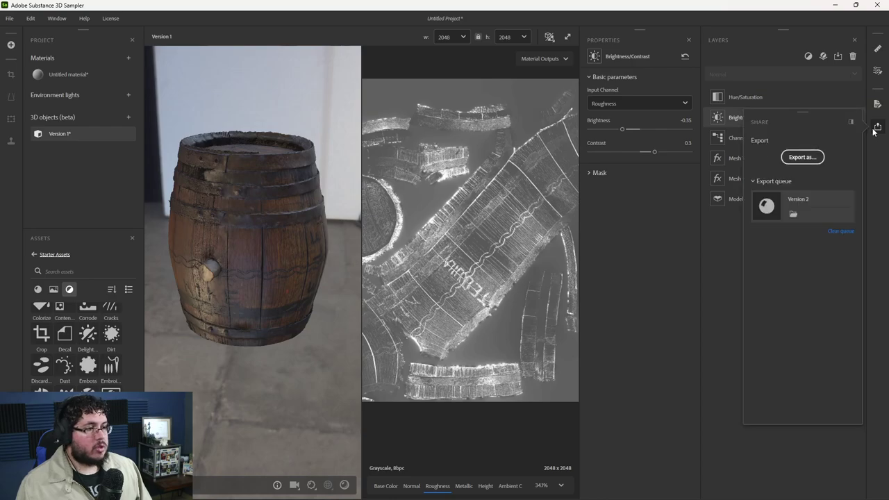
click(844, 231)
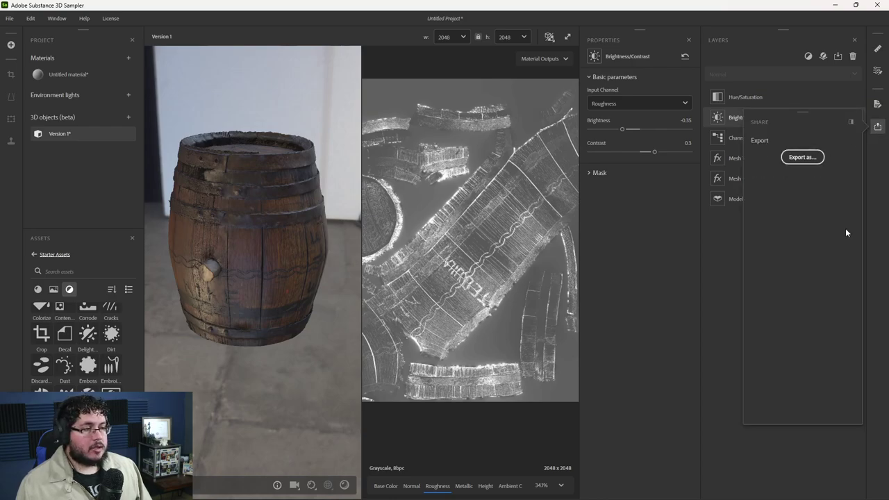
click(814, 157)
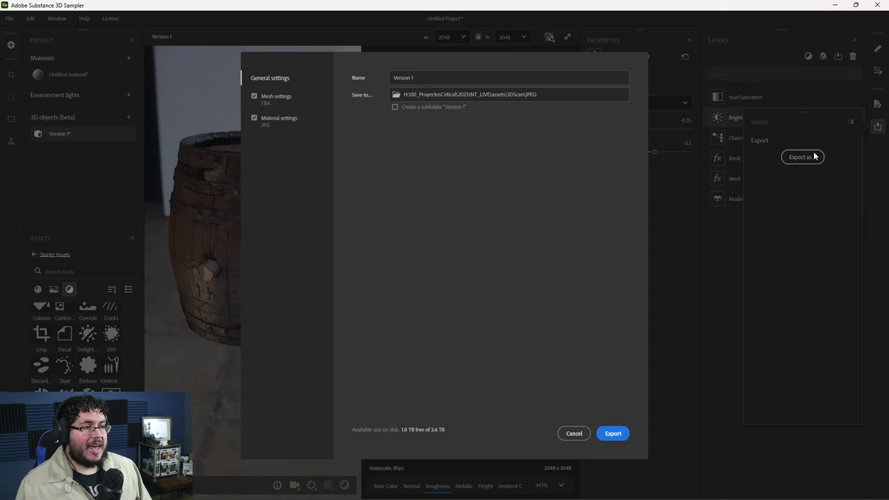
click(267, 96)
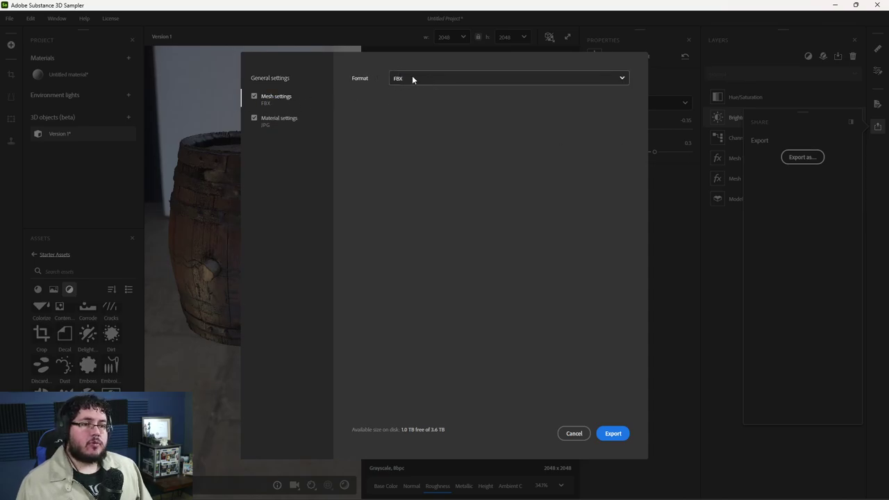
click(281, 120)
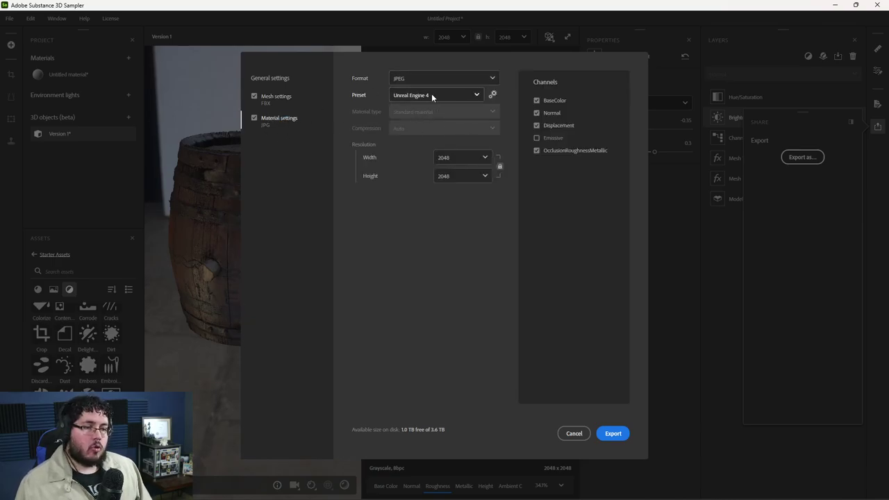
- Set the JPEG texture export to the Unreal Engine 4 preset at 2048×2048
click(453, 93)
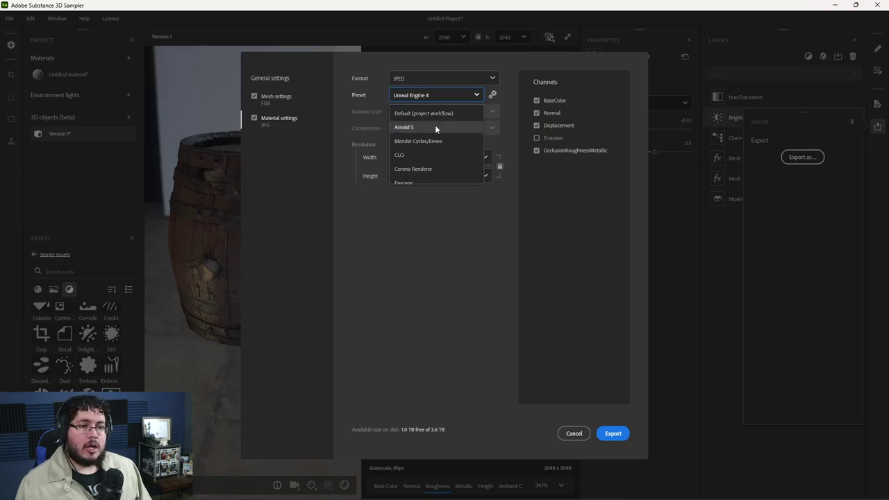
click(436, 128)
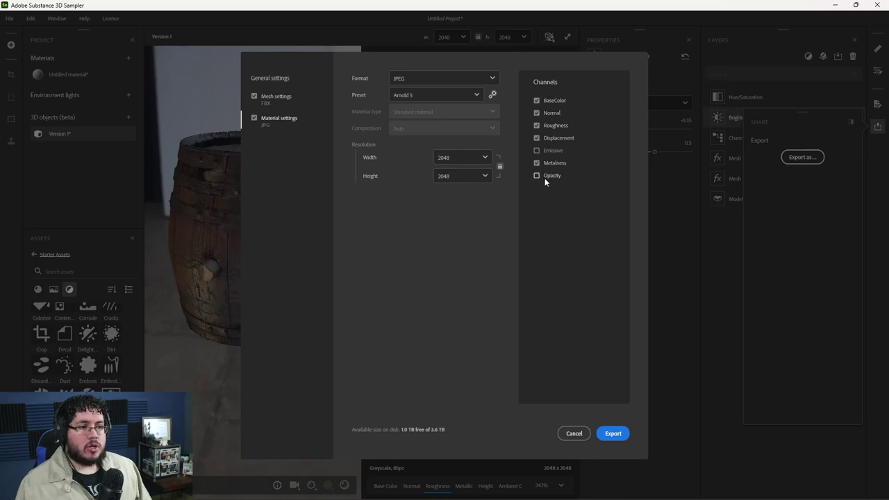
click(475, 95)
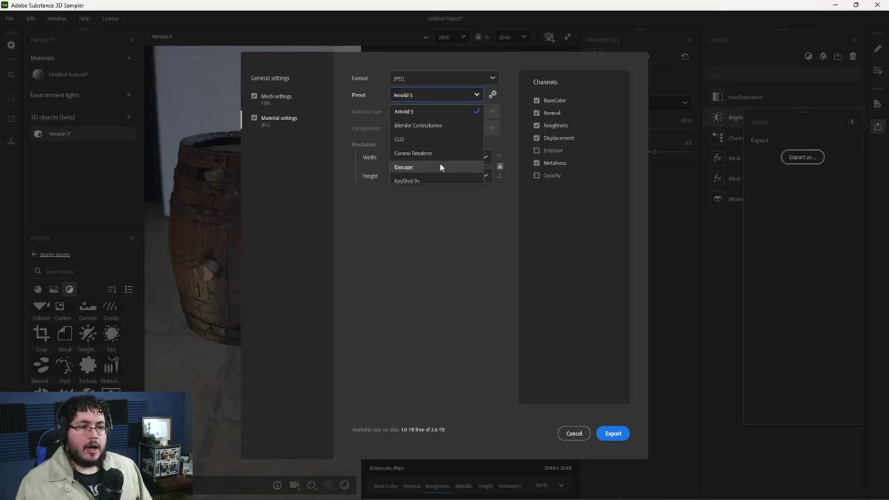
scroll(424, 163, down, 3)
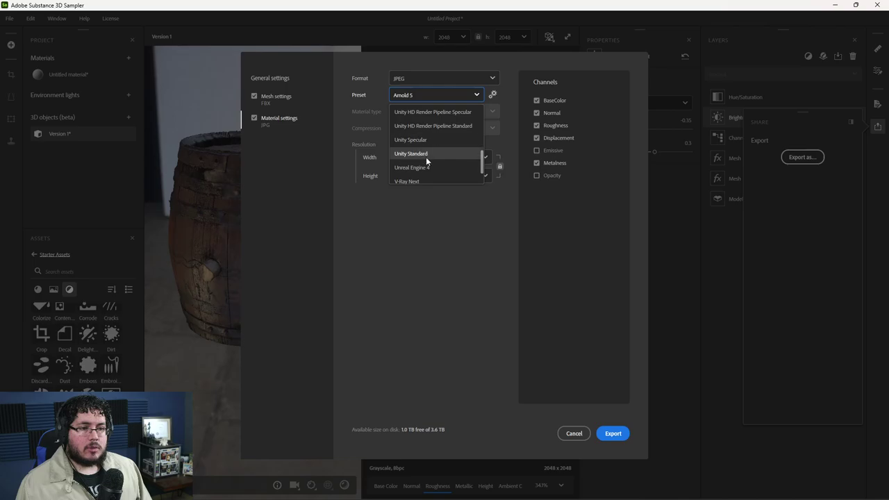
click(426, 157)
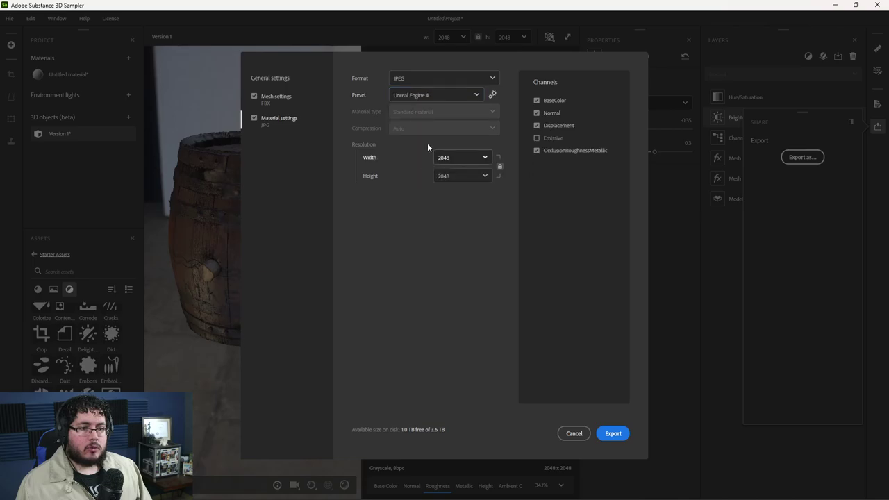
click(485, 158)
click(474, 258)
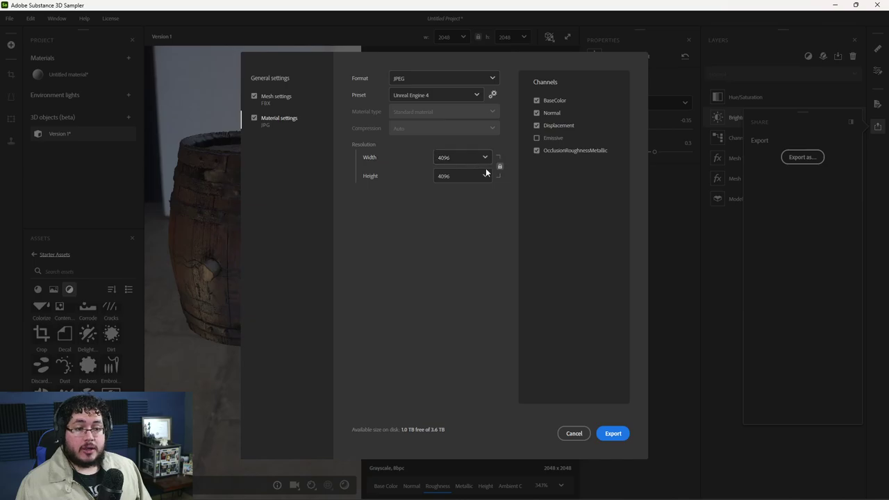
click(485, 157)
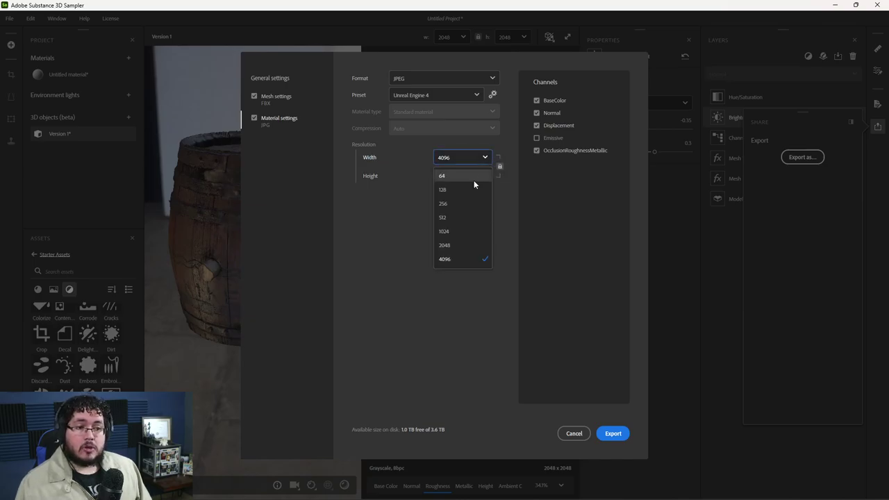
click(467, 244)
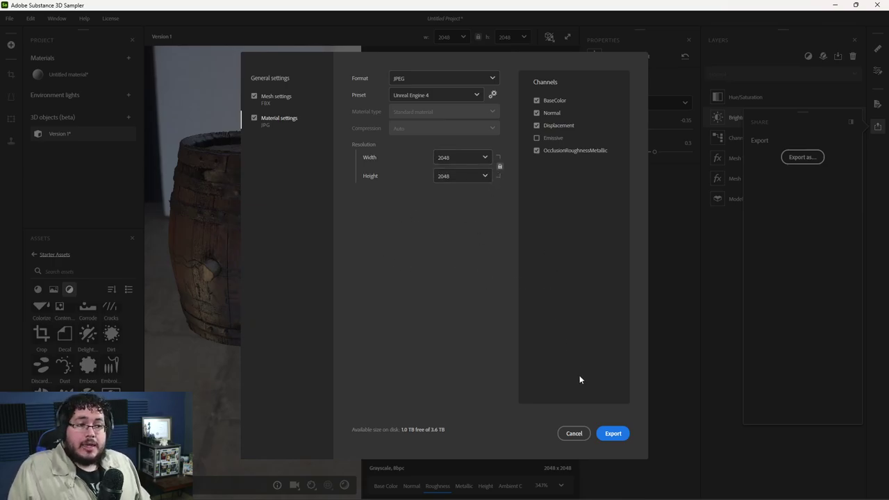
- Switch to Marmoset Toolbag so the three barrels reload the exported textures
key(alt+Tab)
key(alt+Tab)
key(alt+Tab)
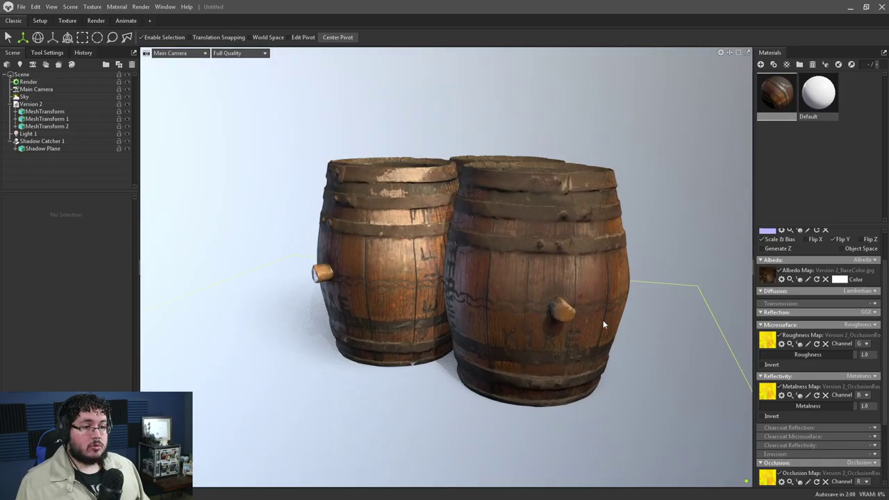
drag(603, 325, 608, 326)
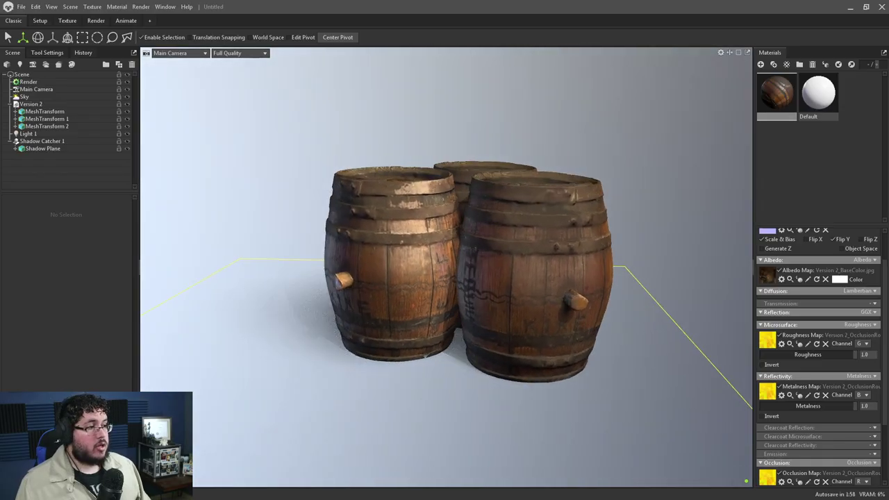
key(alt+Tab)
key(alt+Tab)
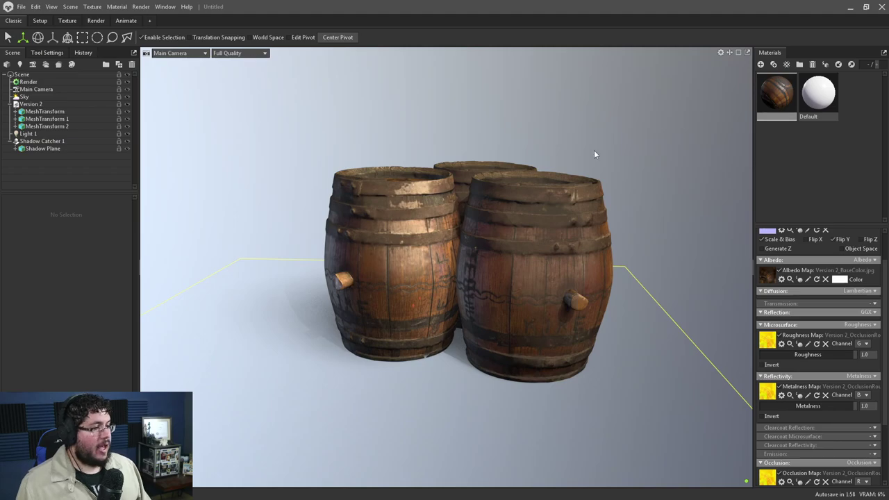
- Select the right-hand barrel and inspect it closely, including the barrel tops
click(556, 208)
scroll(650, 198, up, 3)
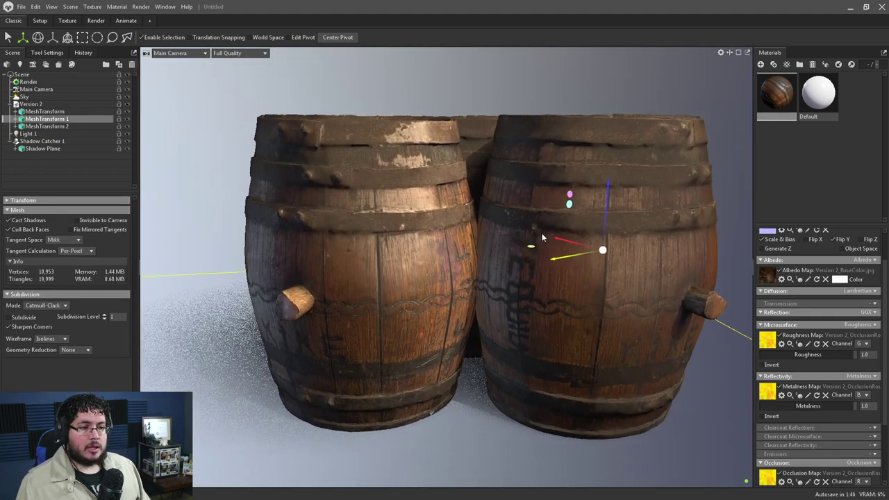
drag(541, 238, 446, 227)
scroll(514, 250, down, 3)
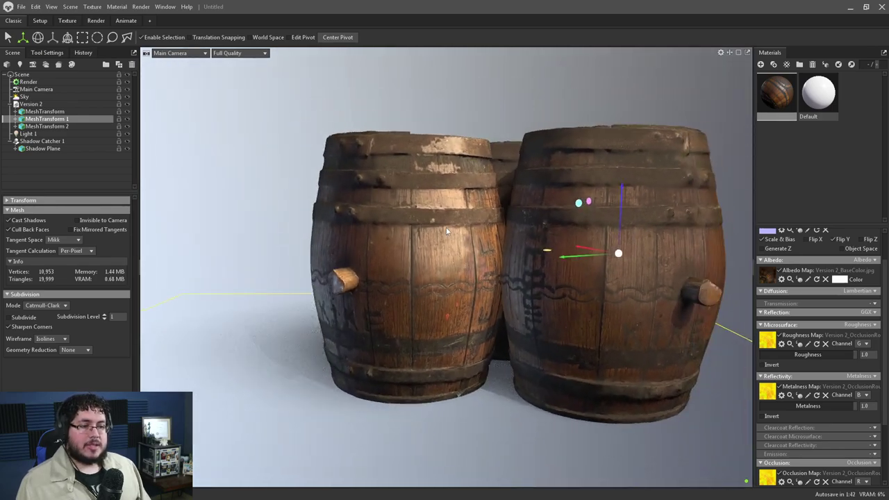
drag(451, 249, 531, 314)
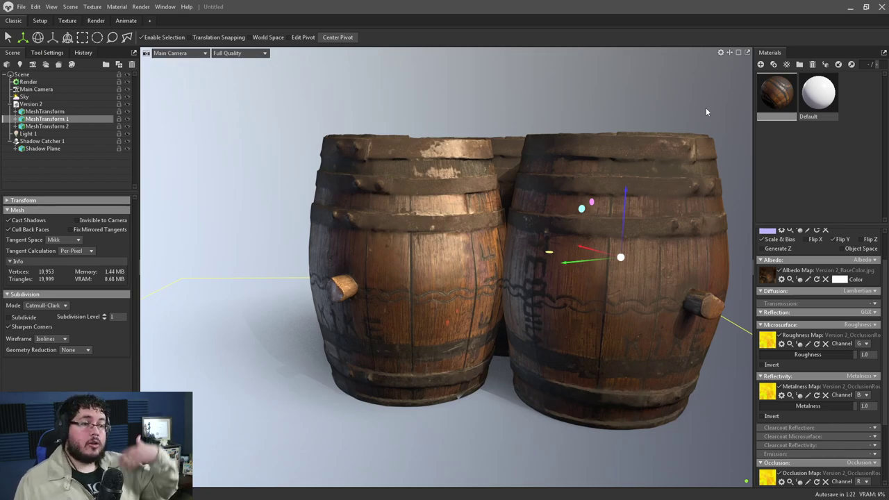
scroll(583, 282, down, 2)
drag(584, 286, 583, 324)
scroll(582, 377, up, 3)
scroll(480, 315, down, 3)
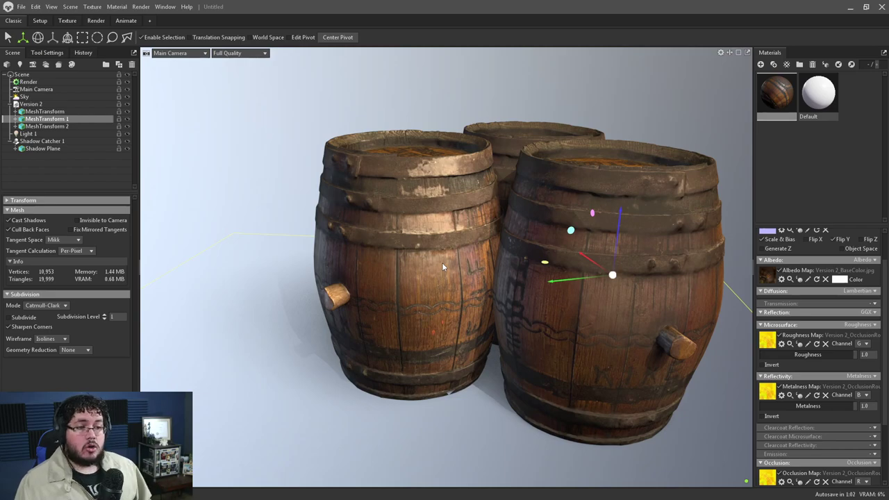
scroll(442, 263, down, 5)
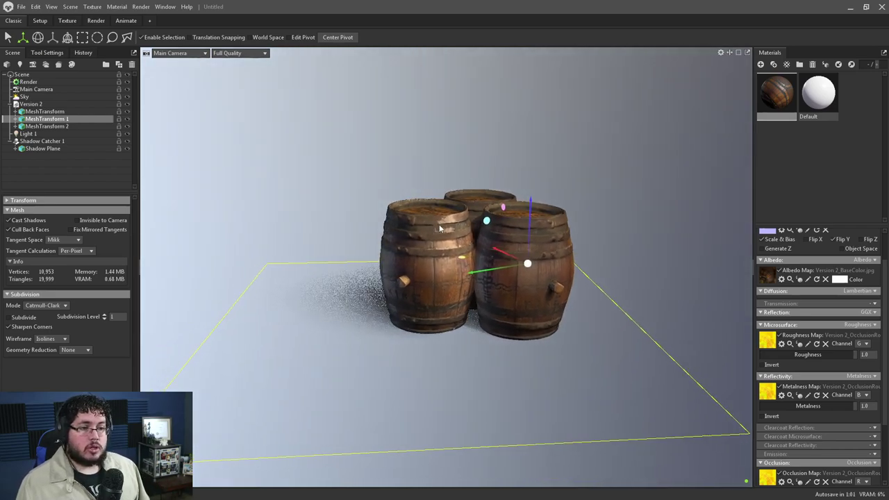
drag(439, 228, 493, 293)
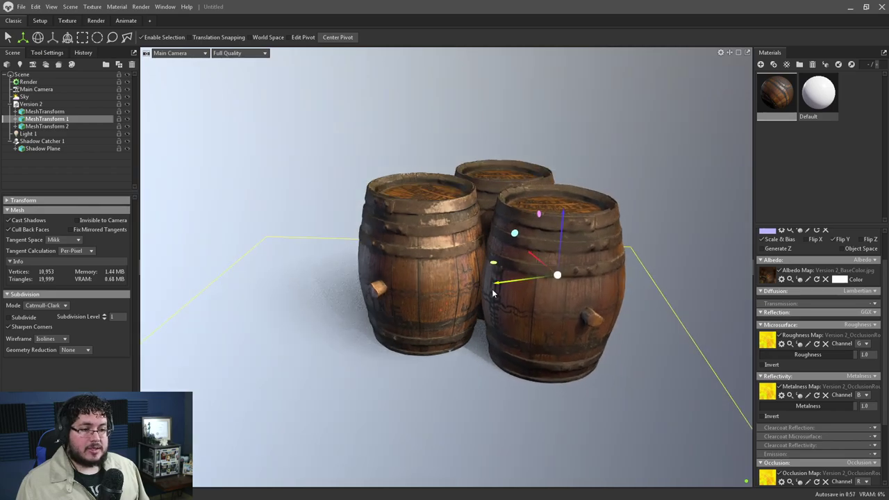
click(463, 383)
mouse_move(463, 384)
mouse_down()
mouse_move(462, 371)
mouse_move(479, 379)
mouse_up()
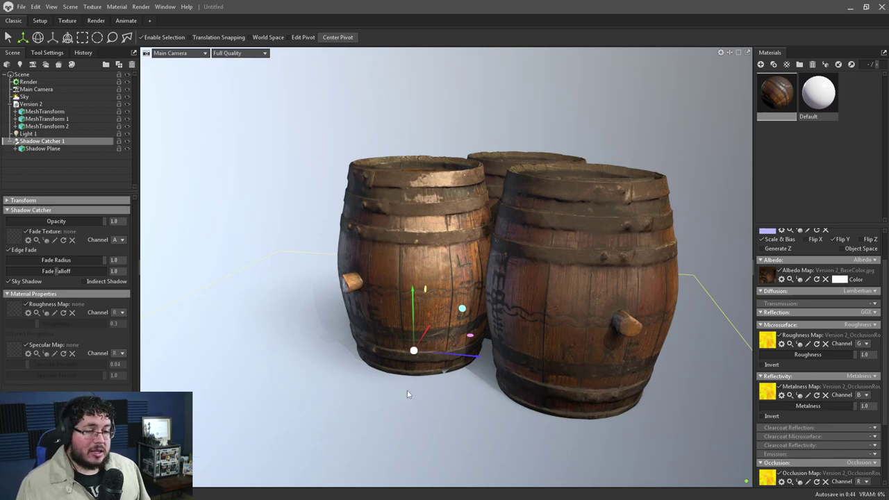
drag(407, 391, 396, 375)
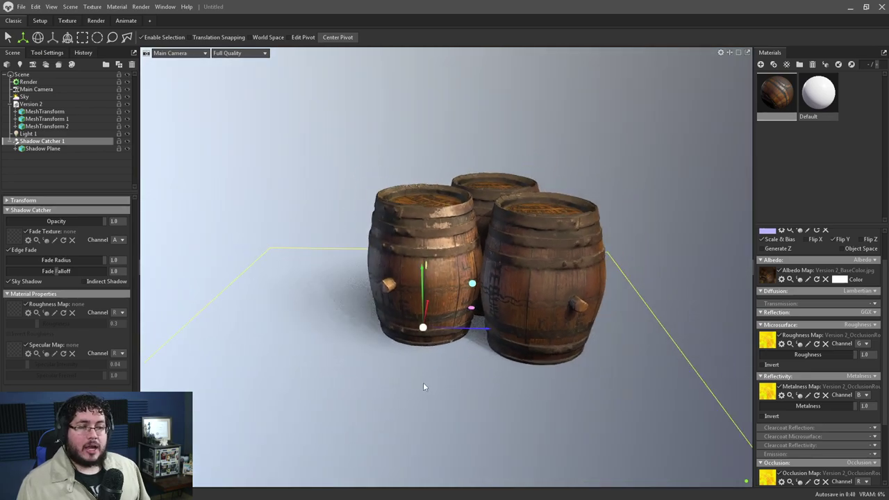